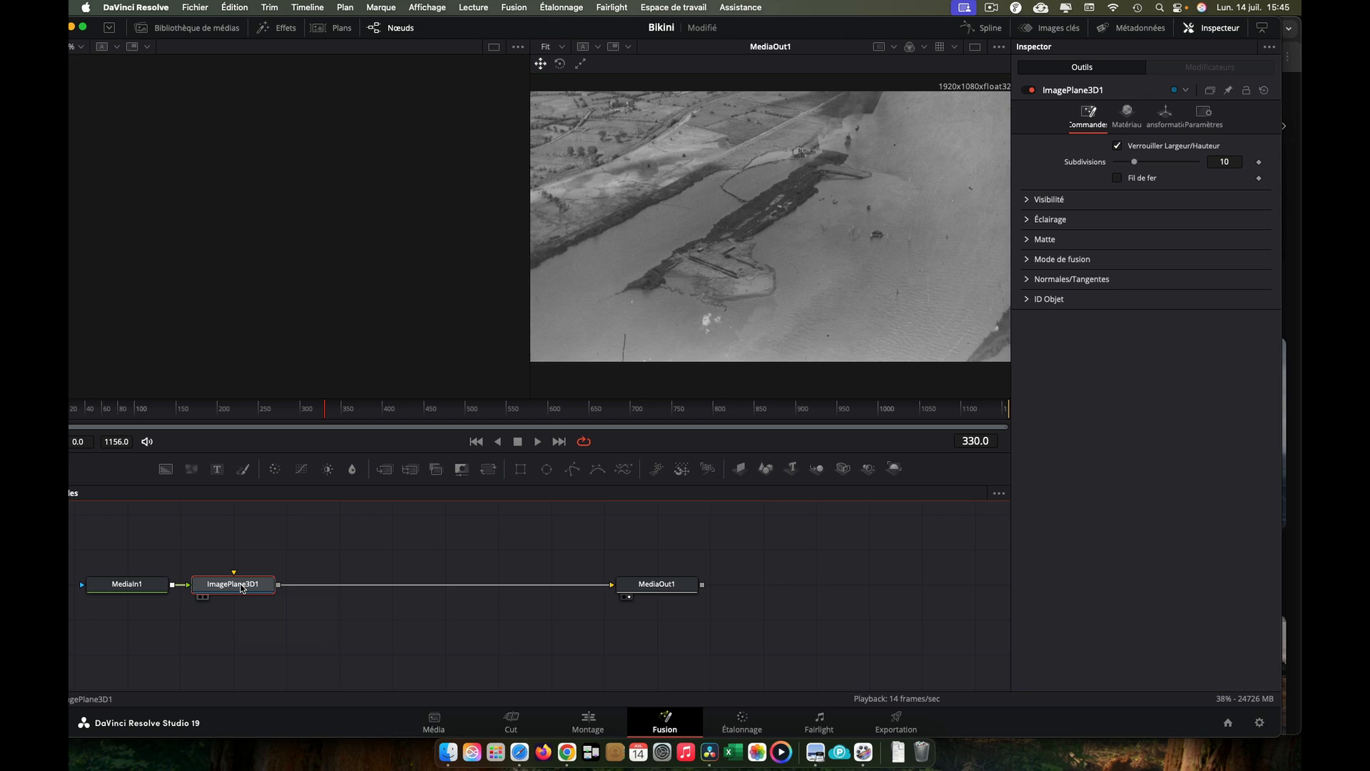
# Show ImagePlane3D1 in the 3D viewer, add a Merge3D node after it, and connect a new Camera3D node to the merge.
pyautogui.press('1')
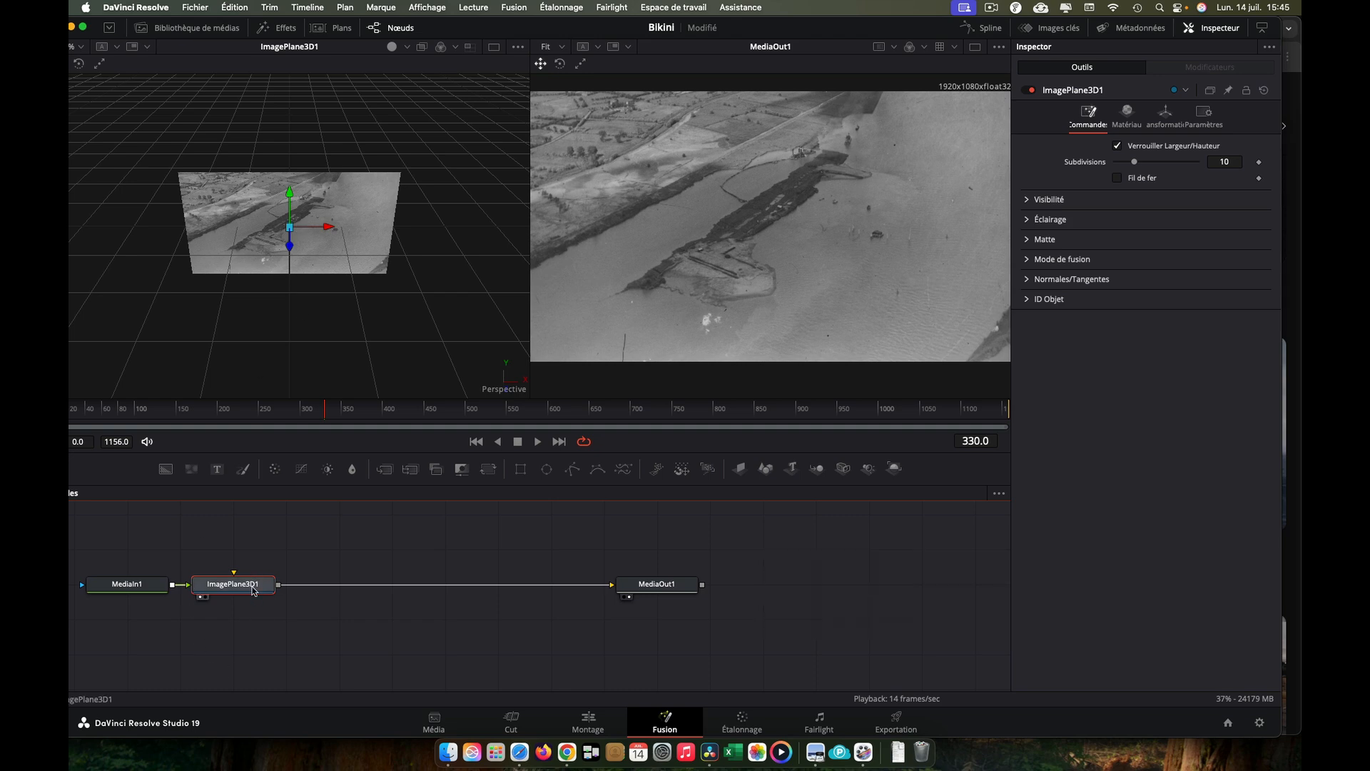
pyautogui.click(817, 471)
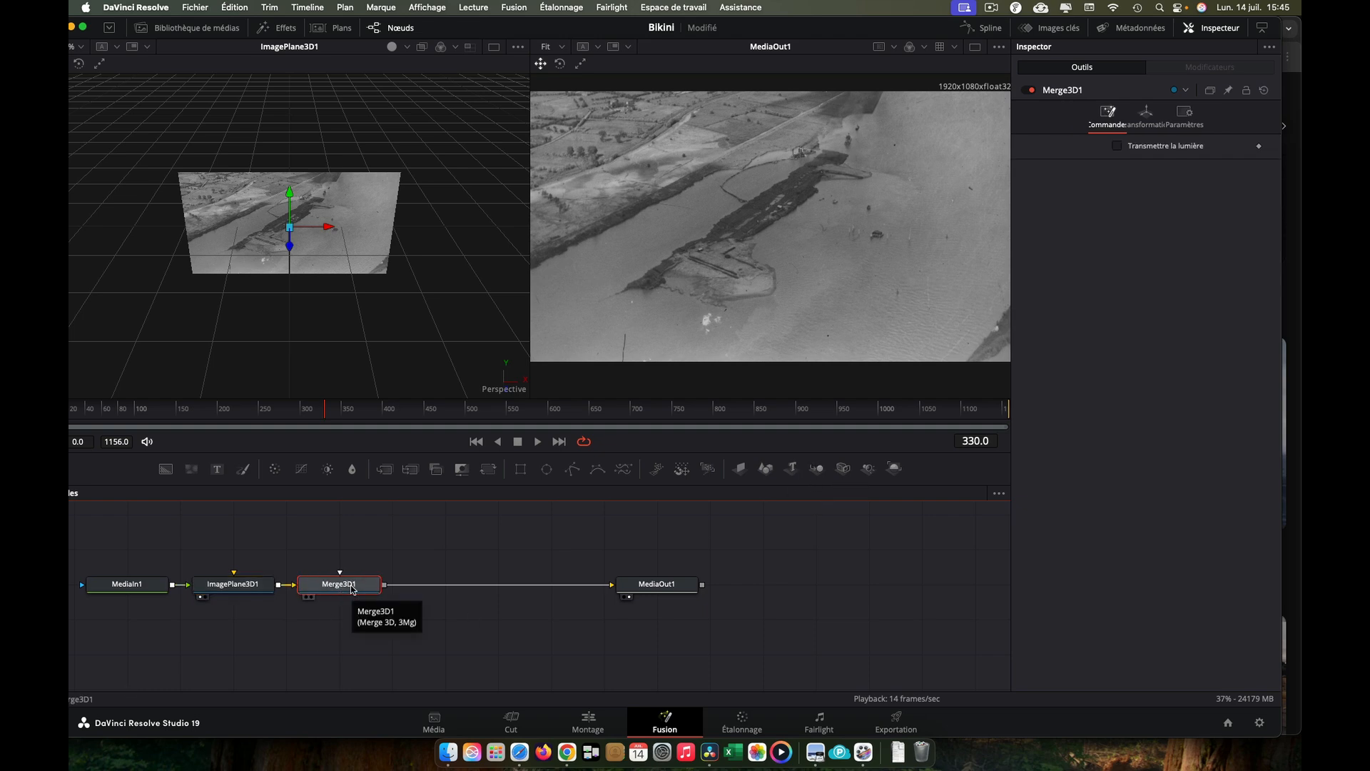
pyautogui.click(848, 473)
pyautogui.moveTo(253, 628); pyautogui.dragTo(383, 662)
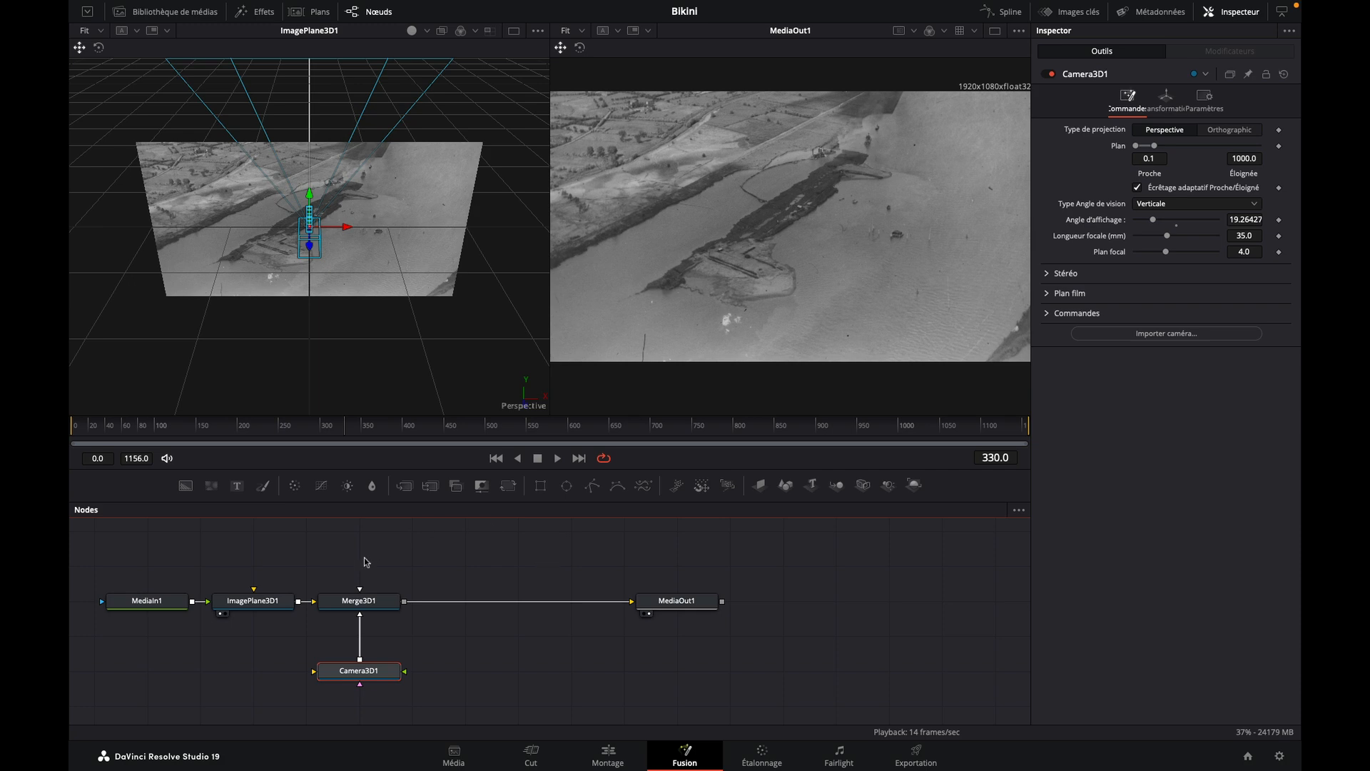
# Check ImagePlane3D1's transform values and enable Utiliser Destination in Camera3D1's transform settings.
pyautogui.click(274, 607)
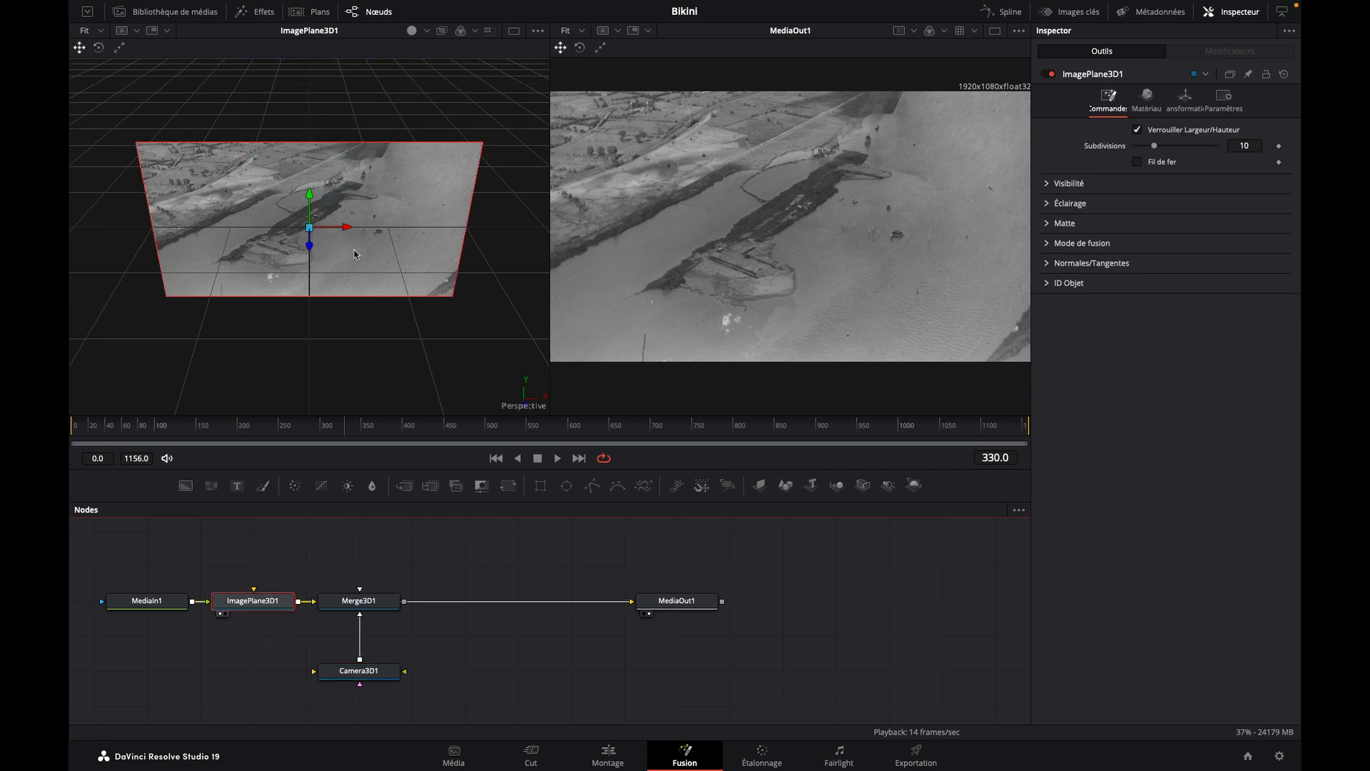
pyautogui.click(1186, 100)
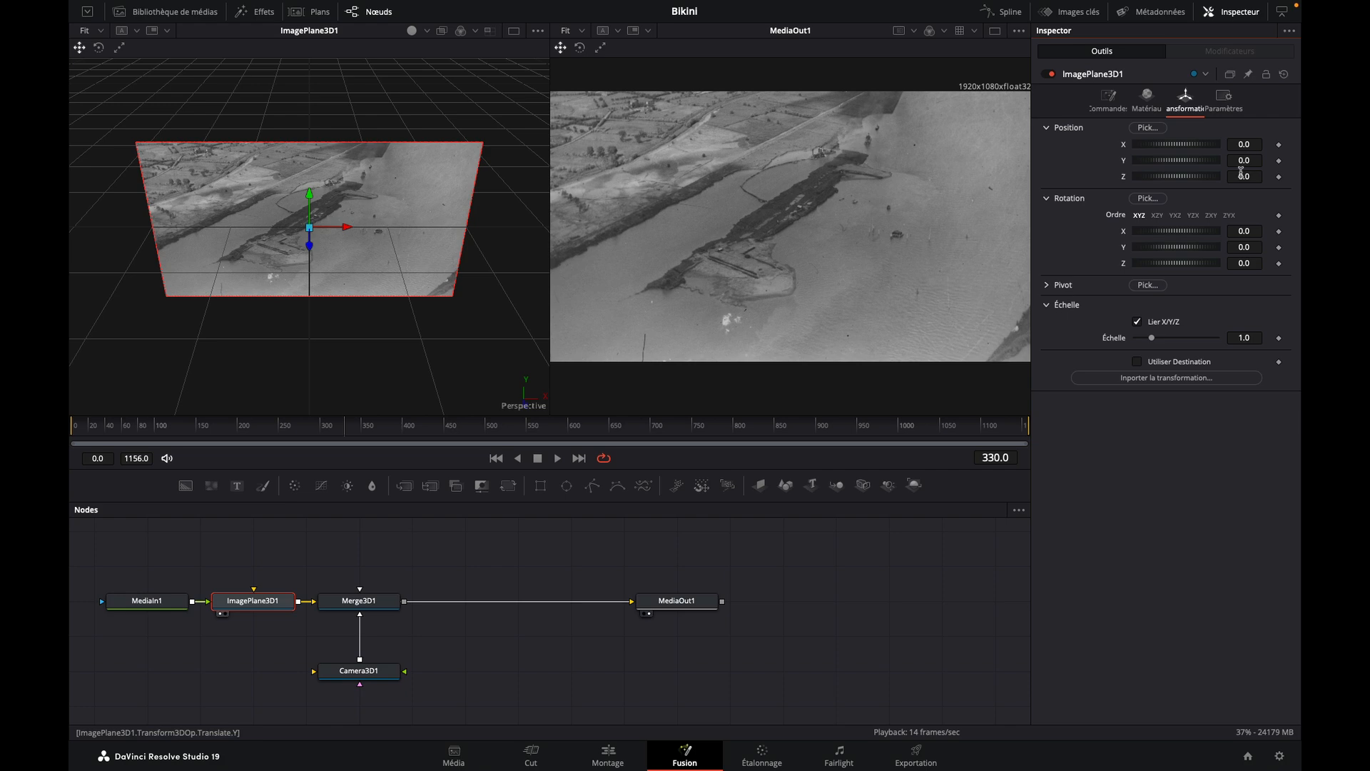
pyautogui.click(379, 677)
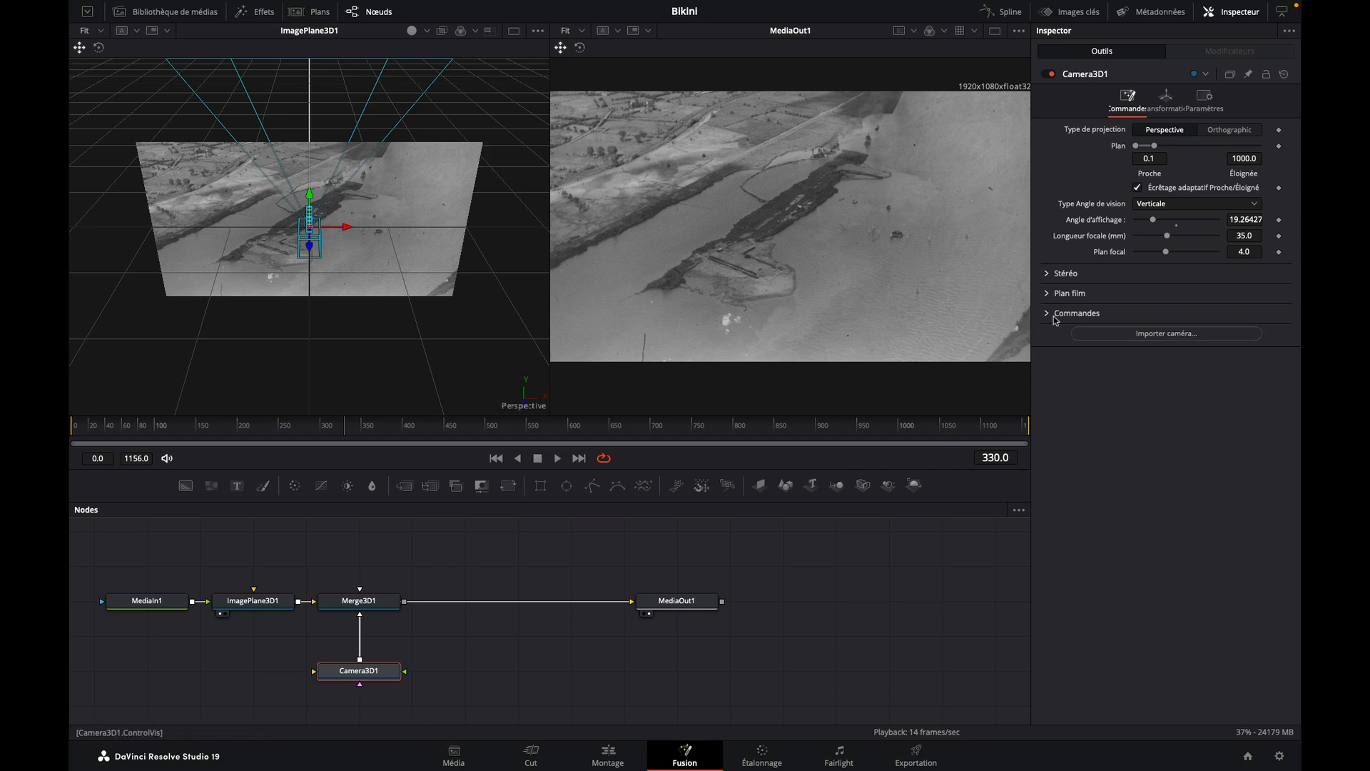
pyautogui.click(1167, 95)
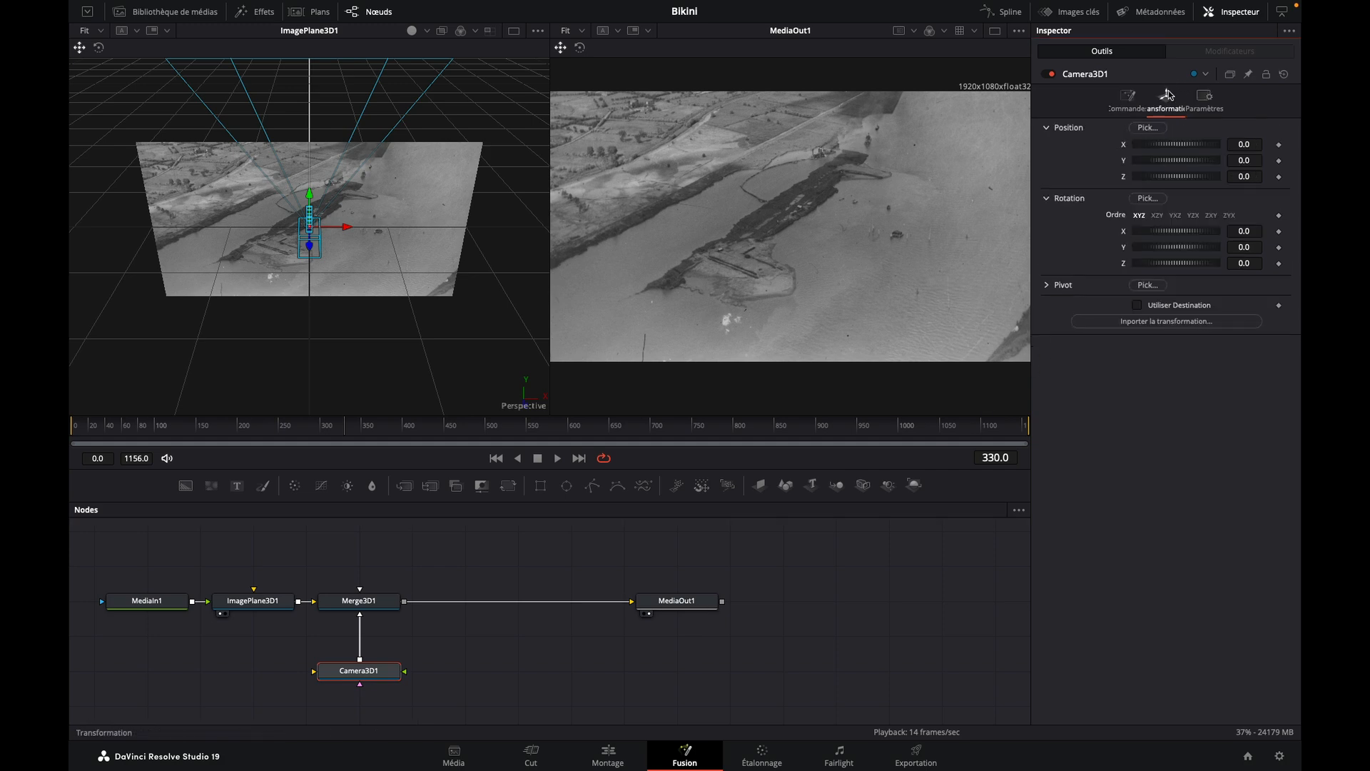
pyautogui.click(1137, 305)
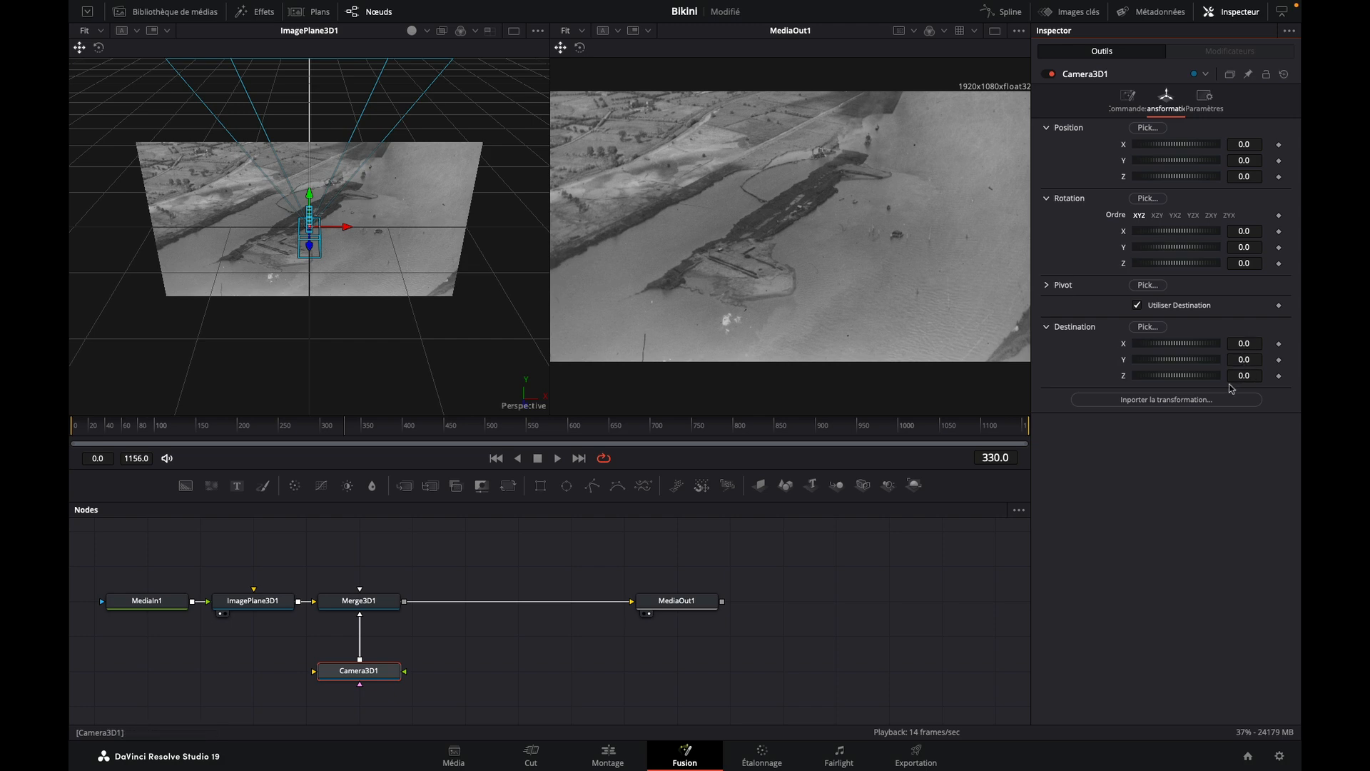
# Move ImagePlane3D1 to about X 0.084, Z -0.184, and pin Camera3D1's settings so they show together with the image plane's.
pyautogui.click(261, 608)
pyautogui.moveTo(309, 251); pyautogui.dragTo(371, 202)
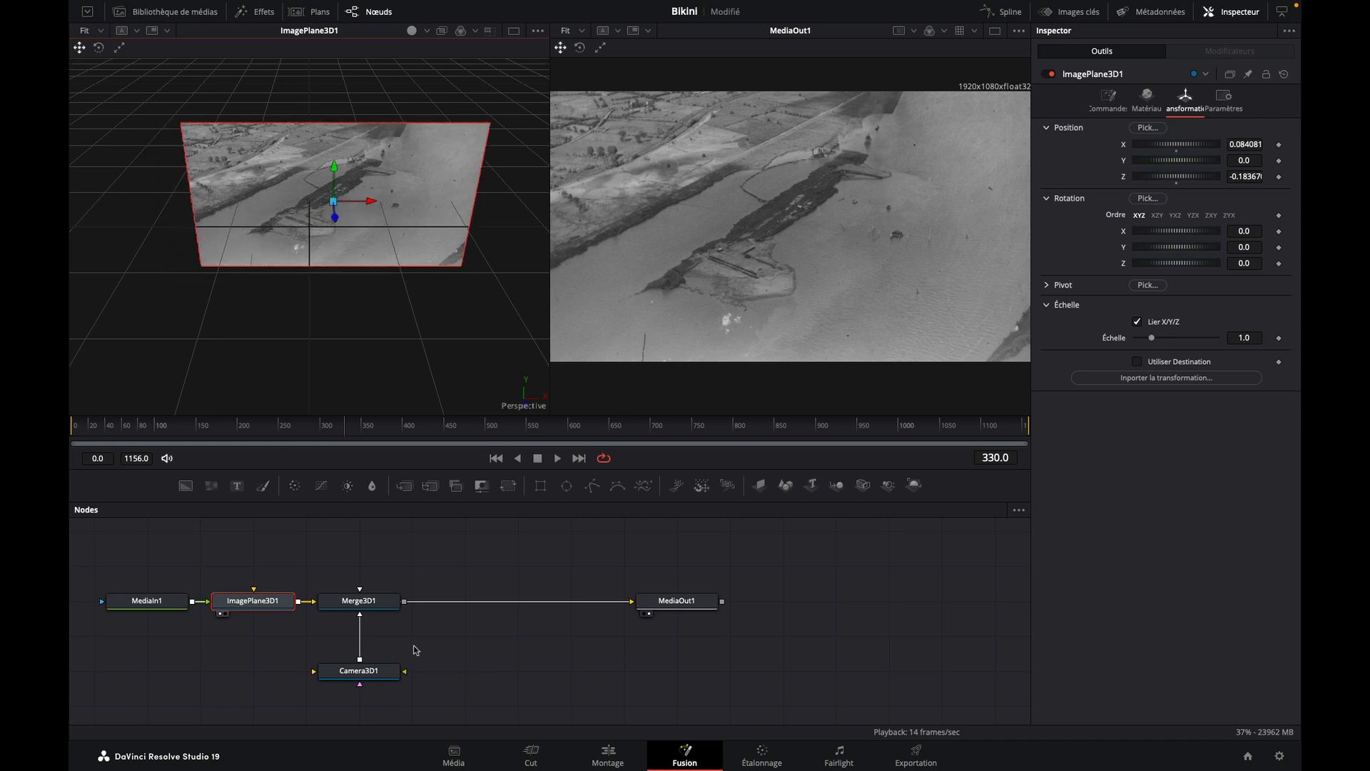
pyautogui.click(380, 678)
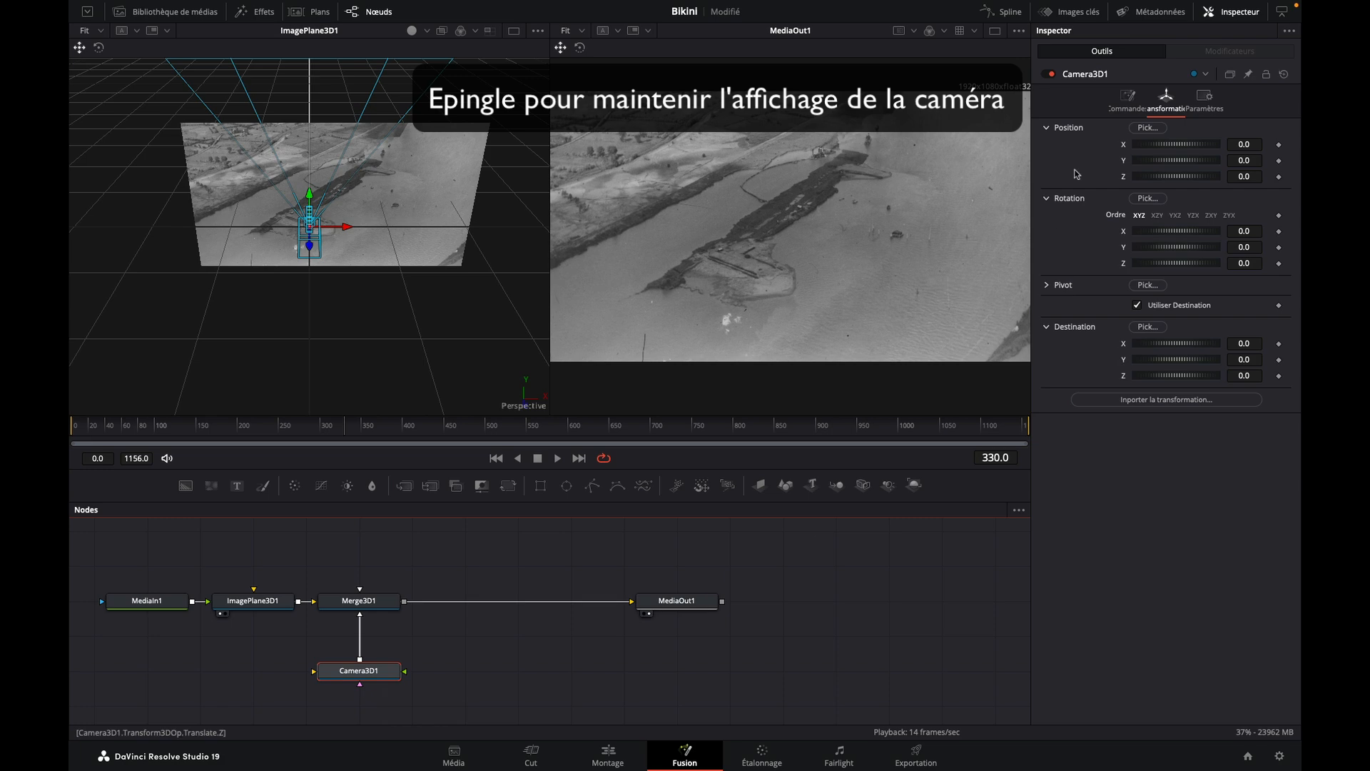
pyautogui.click(1249, 75)
pyautogui.click(265, 601)
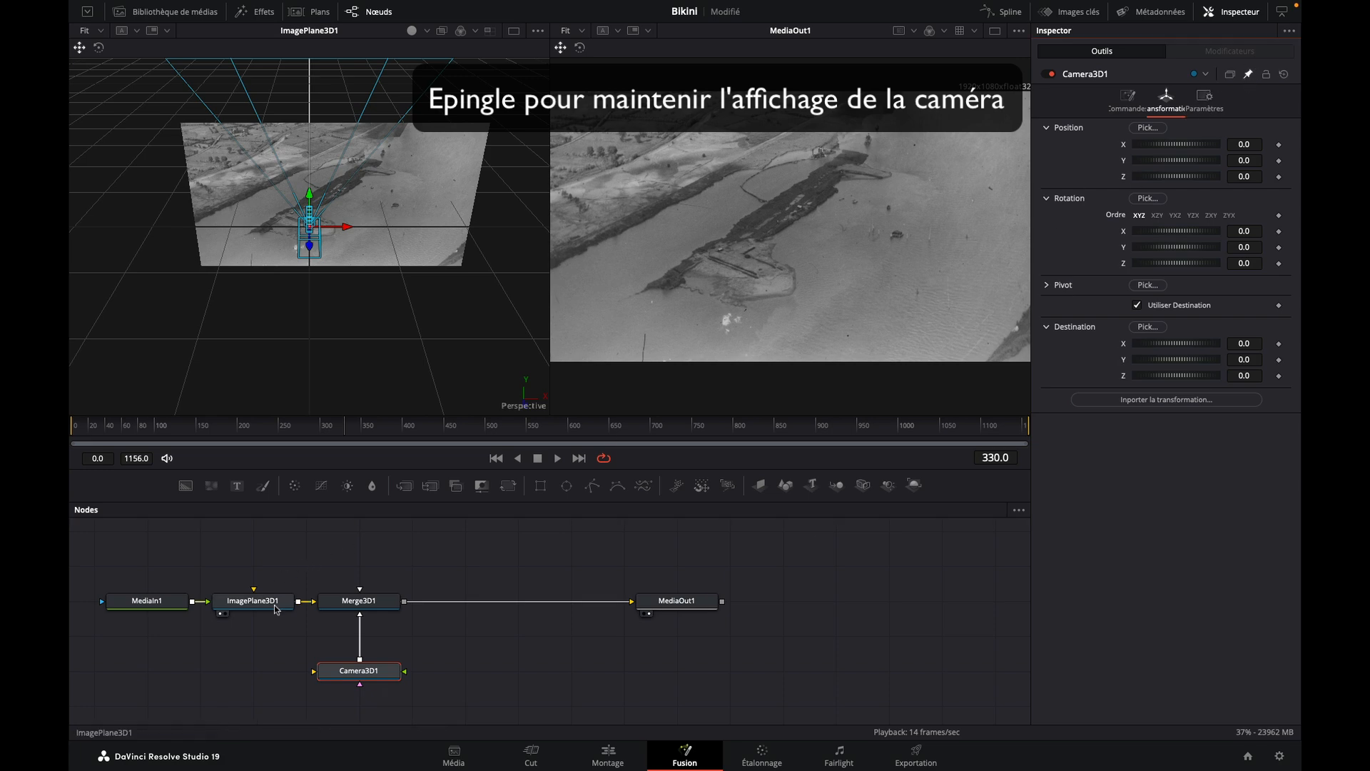
# Copy ImagePlane3D1's X and Z position values into the X and Z destination of Camera3D1.
pyautogui.doubleClick(1243, 144)
pyautogui.press('super+c')
pyautogui.doubleClick(1244, 671)
pyautogui.press('super+v')
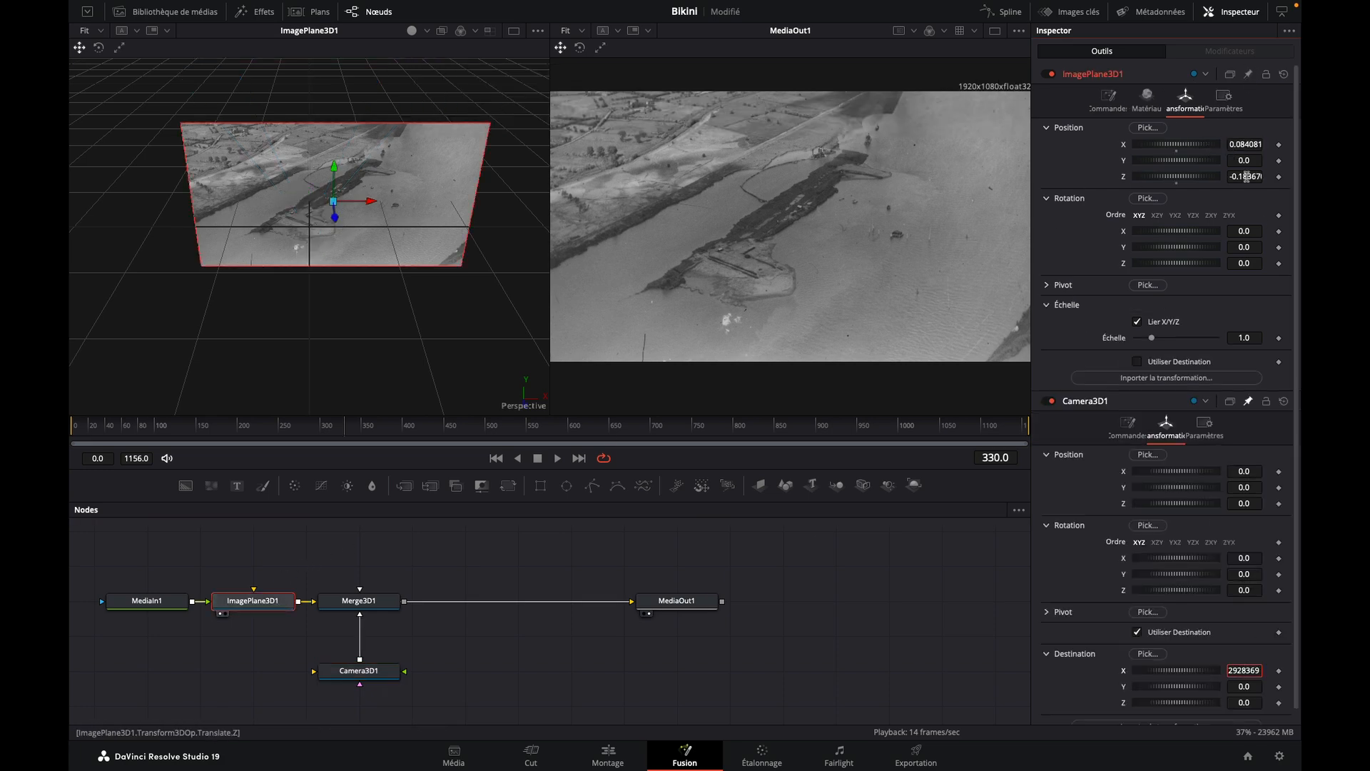
pyautogui.doubleClick(1247, 176)
pyautogui.press('super+c')
pyautogui.doubleClick(1245, 702)
pyautogui.press('super+v')
pyautogui.press('Tab')
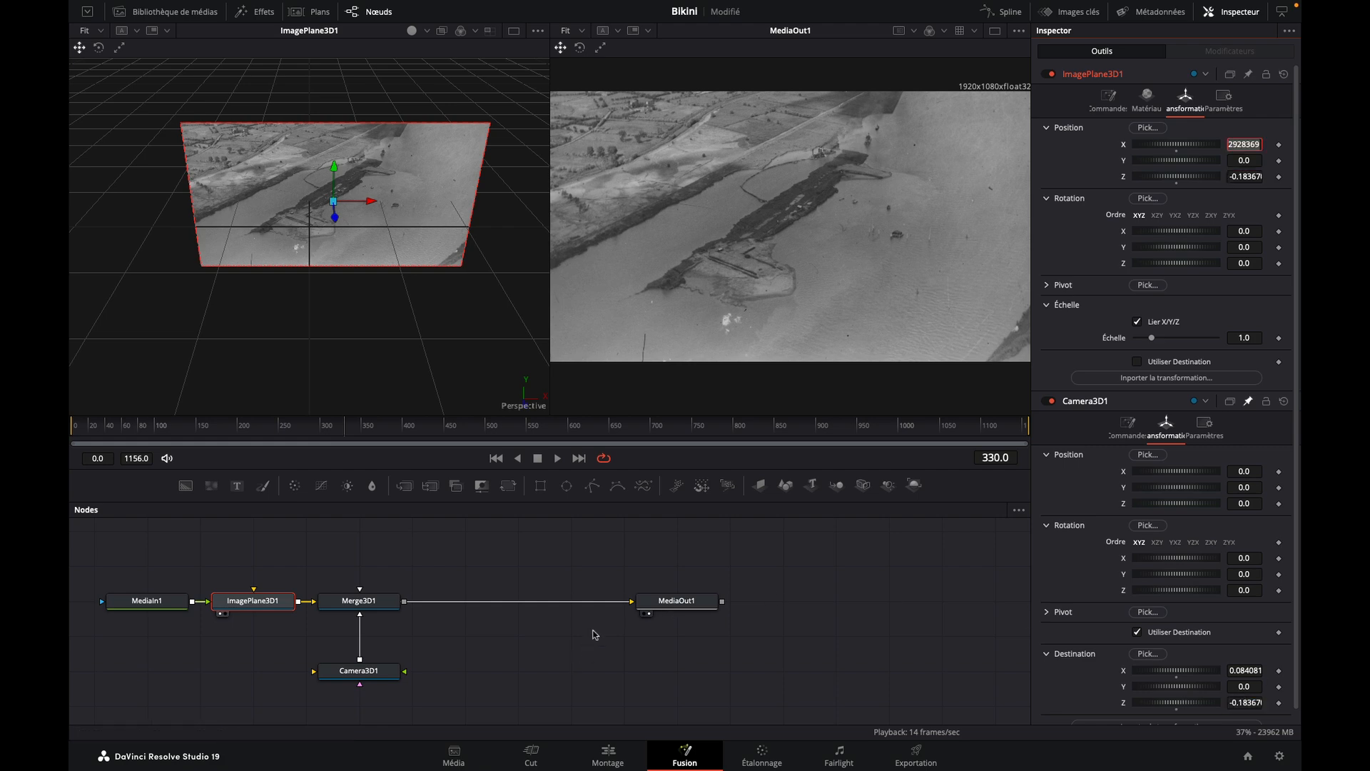
# Move Camera3D1 in front of the image plane, to about X 0.12 and Z 0.57.
pyautogui.click(380, 678)
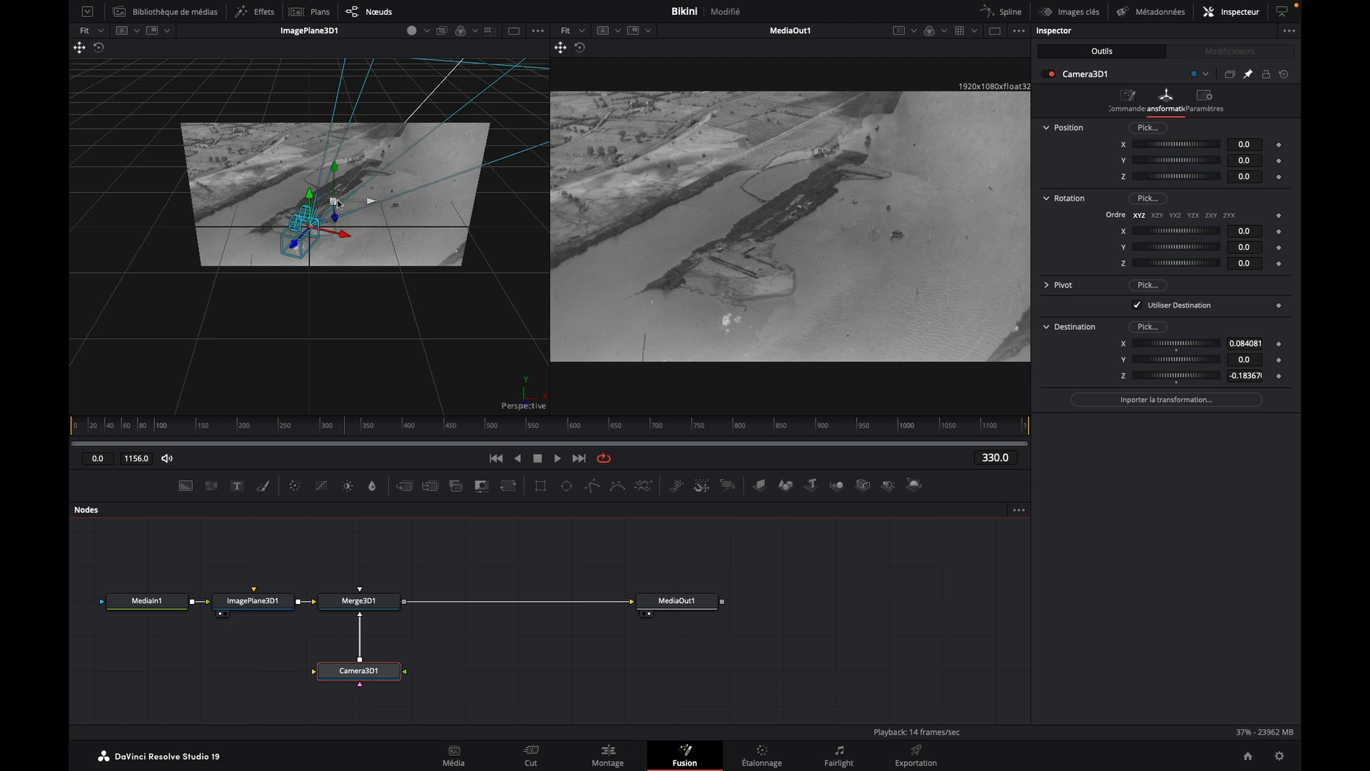
pyautogui.moveTo(293, 248); pyautogui.dragTo(422, 354)
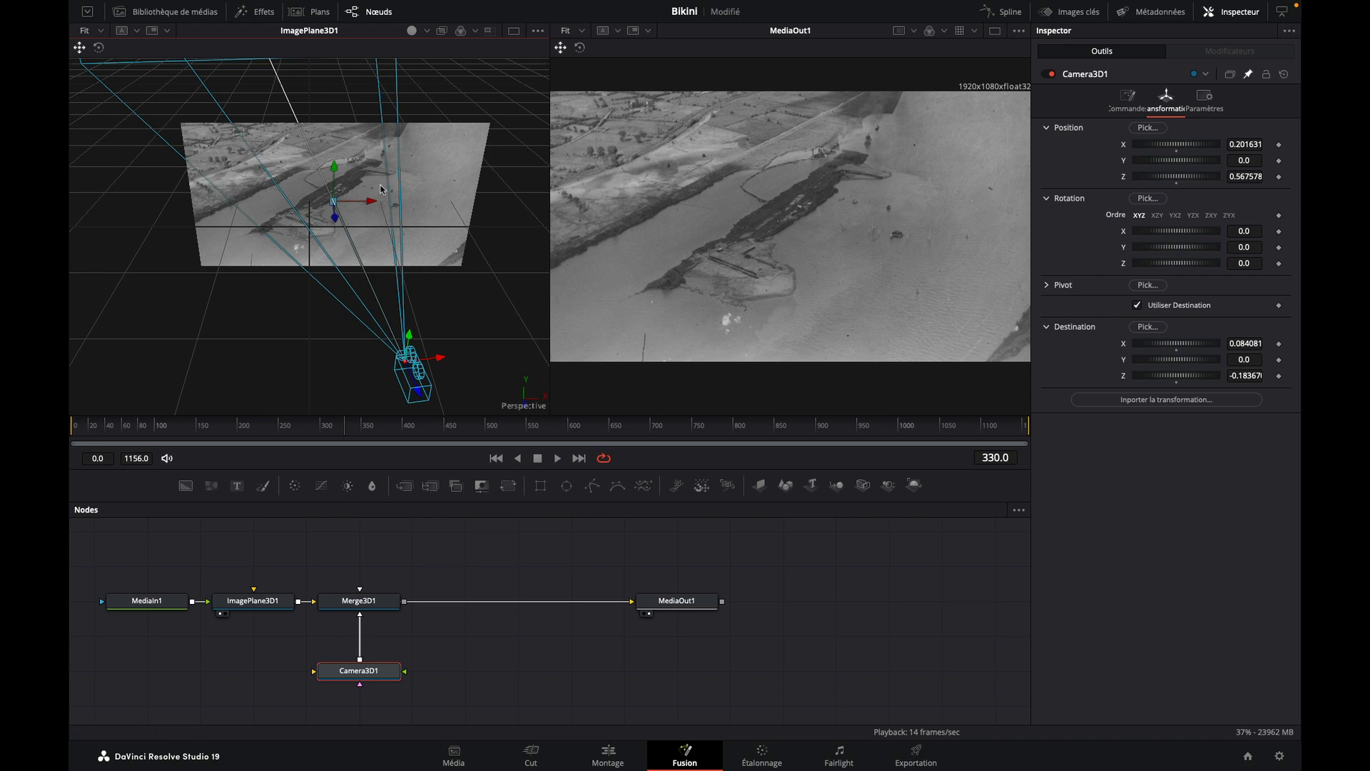
# Disconnect Merge3D1 from MediaOut1, add a Renderer3D node after the merge, and connect the renderer to MediaOut1.
pyautogui.click(359, 600)
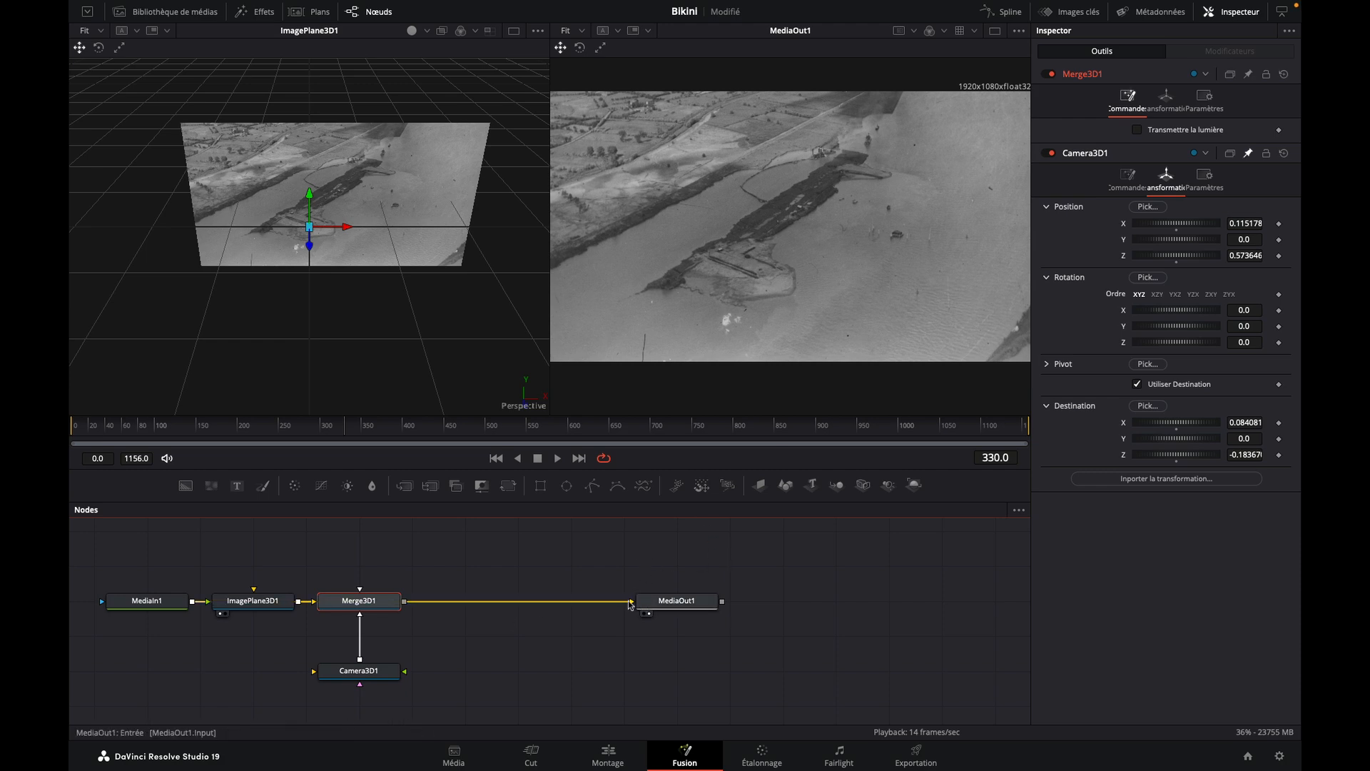
pyautogui.moveTo(631, 602); pyautogui.dragTo(576, 618)
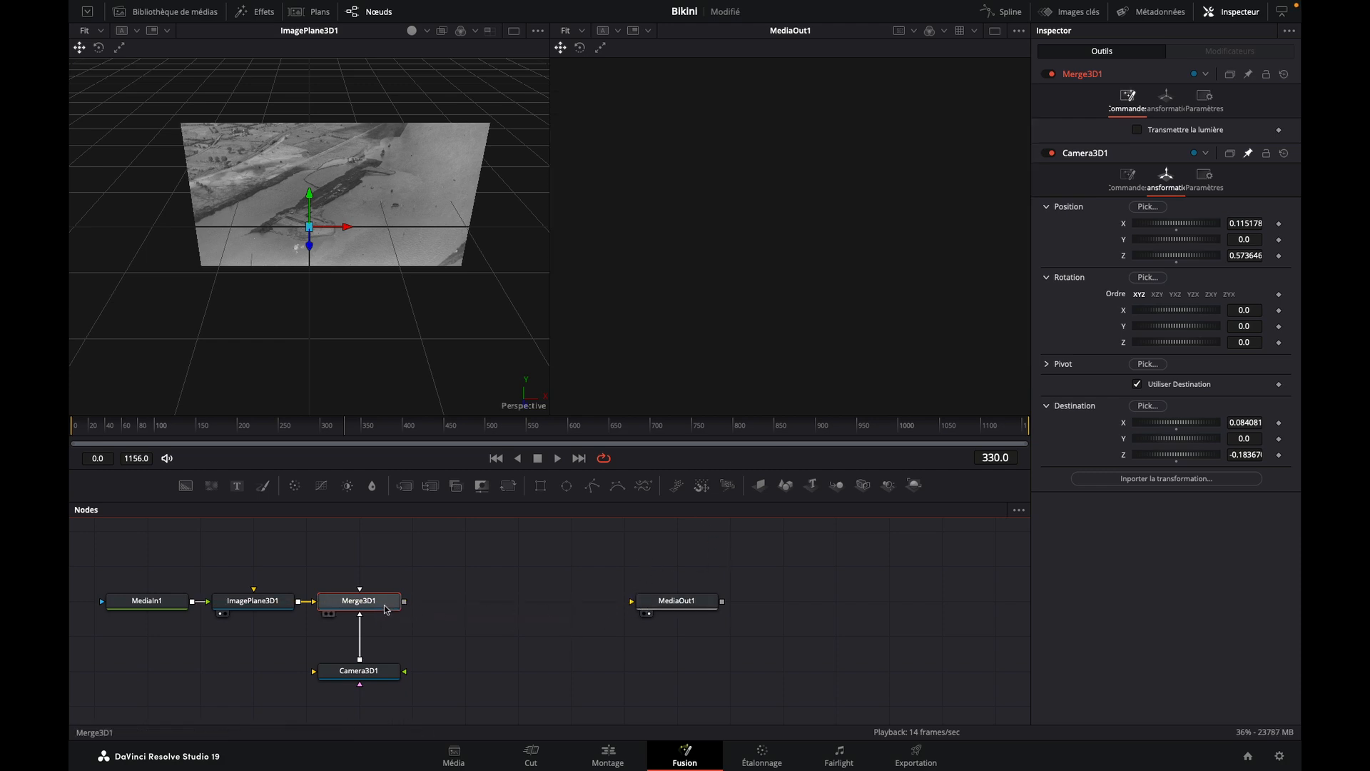
pyautogui.click(914, 485)
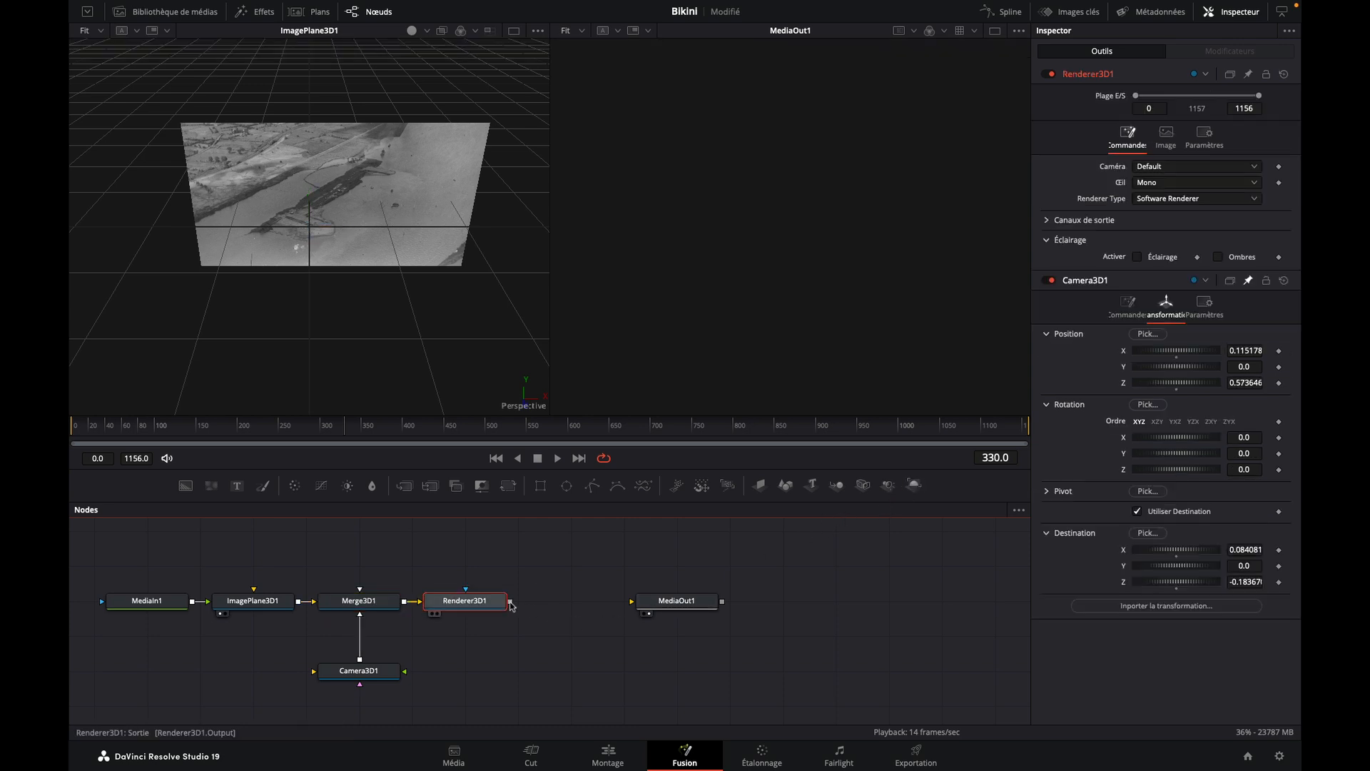
pyautogui.moveTo(509, 602); pyautogui.dragTo(632, 601)
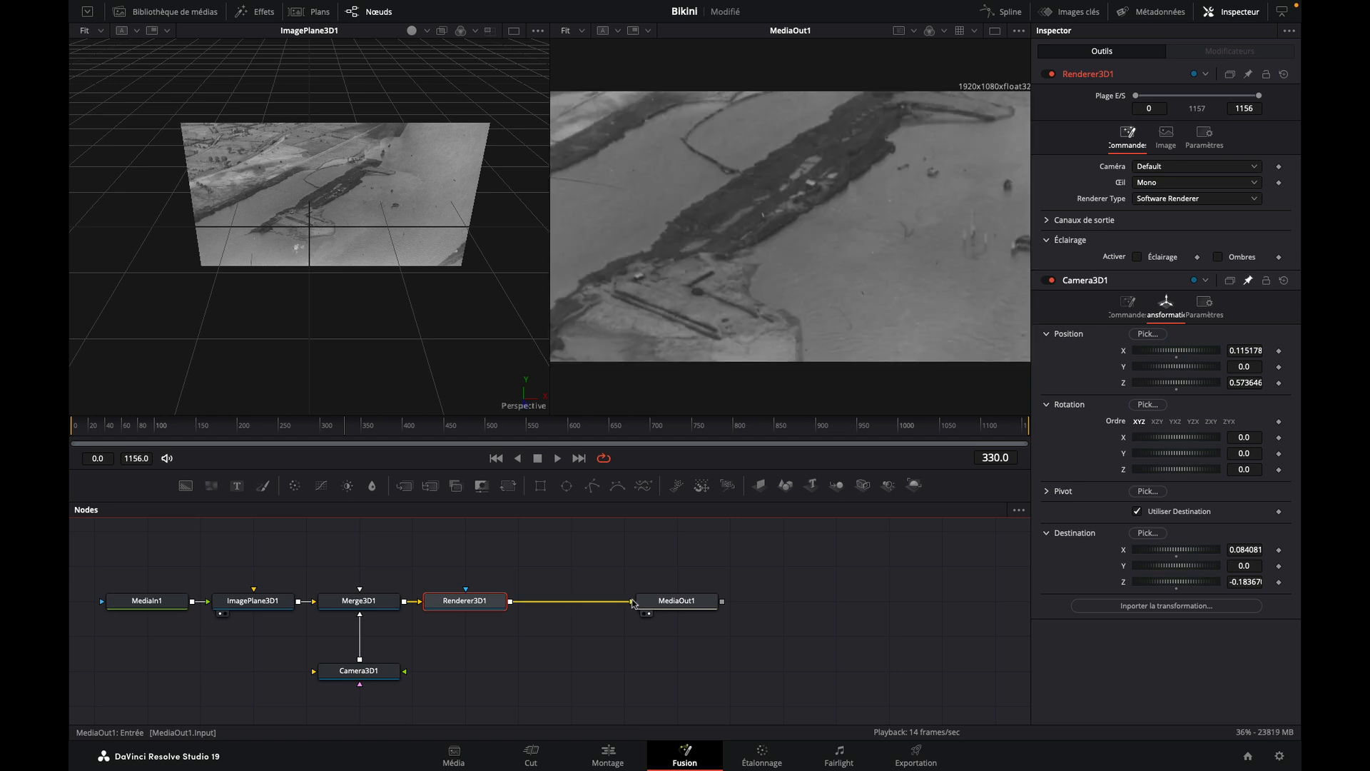
# Move Camera3D1 away from the image plane, to X 0 and about Z 2.05.
pyautogui.click(379, 676)
pyautogui.moveTo(401, 365); pyautogui.dragTo(416, 459)
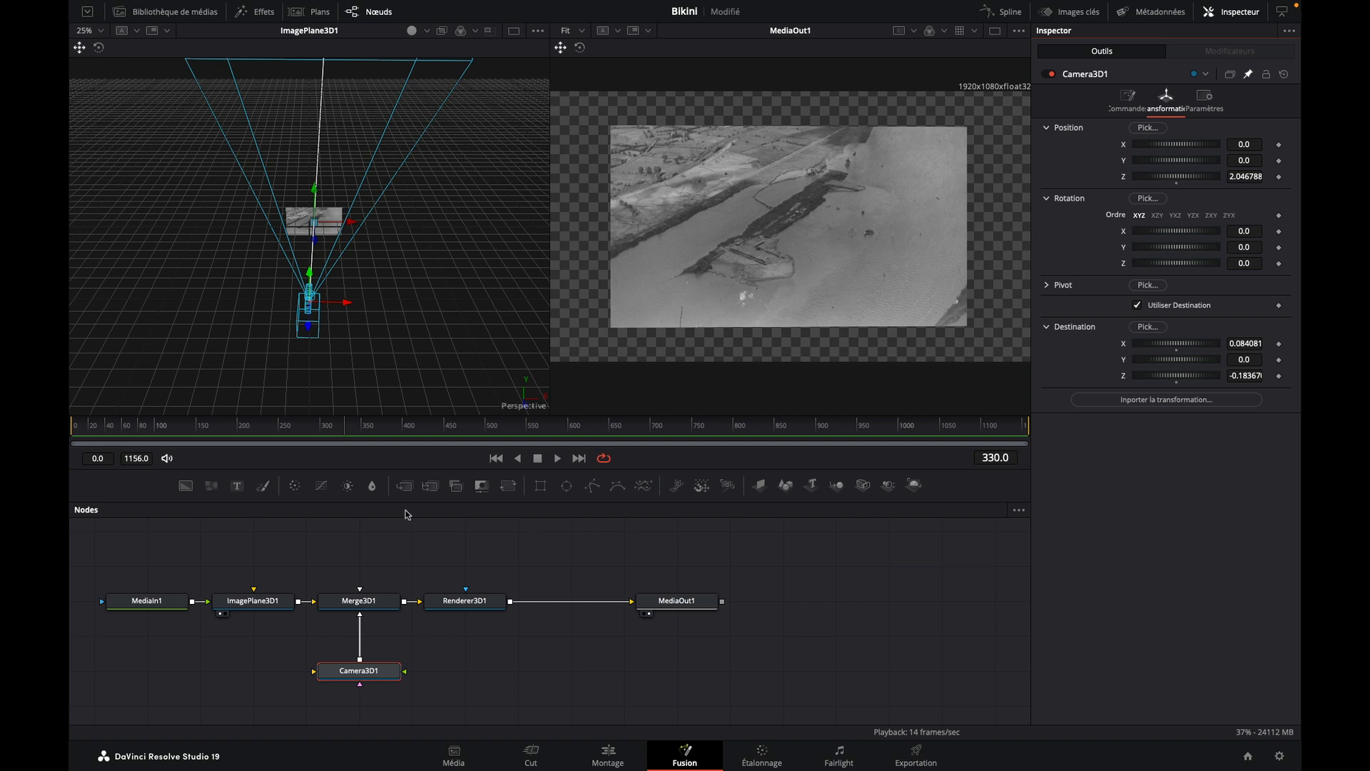
# Add a Background node with alpha 0, attach a Paint node to it, and show the Paint node in a viewer.
pyautogui.moveTo(188, 491); pyautogui.dragTo(236, 565)
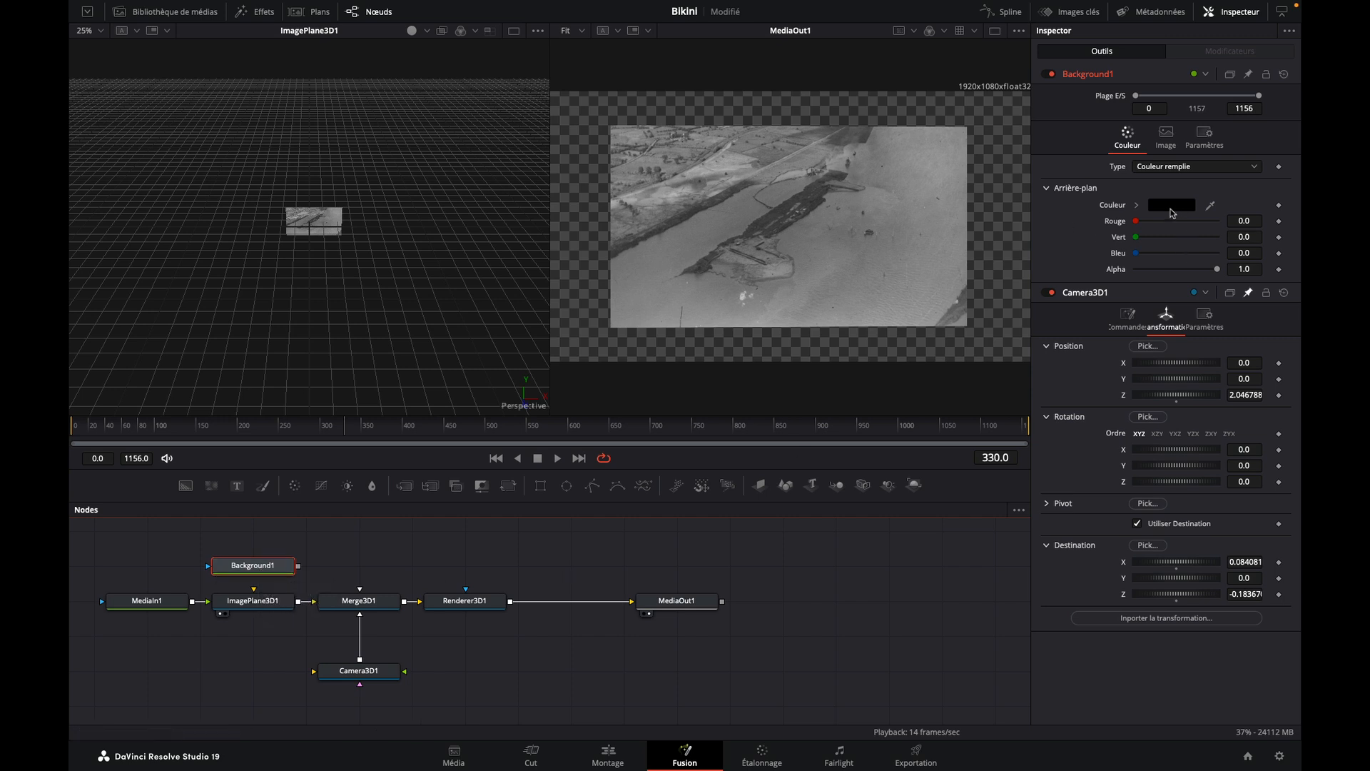
pyautogui.moveTo(1218, 270); pyautogui.dragTo(1133, 276)
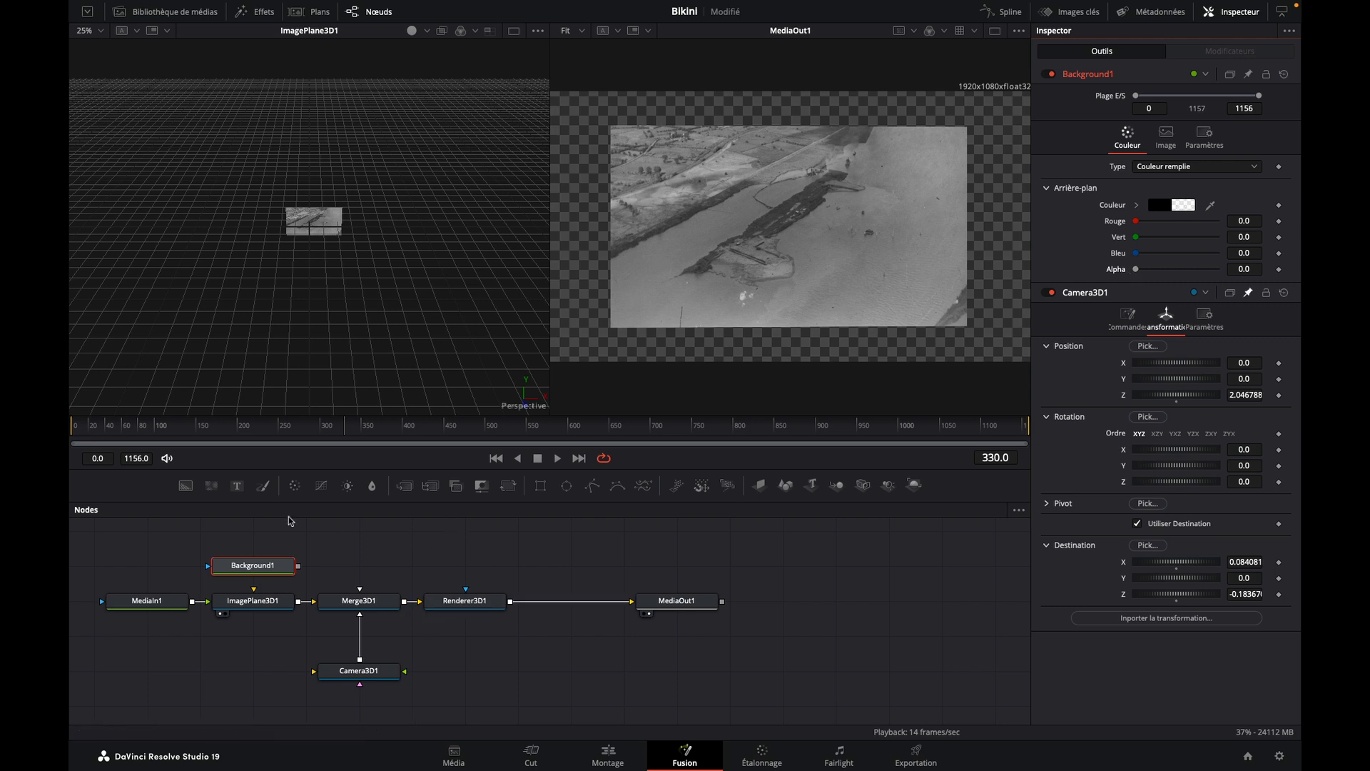
pyautogui.click(264, 488)
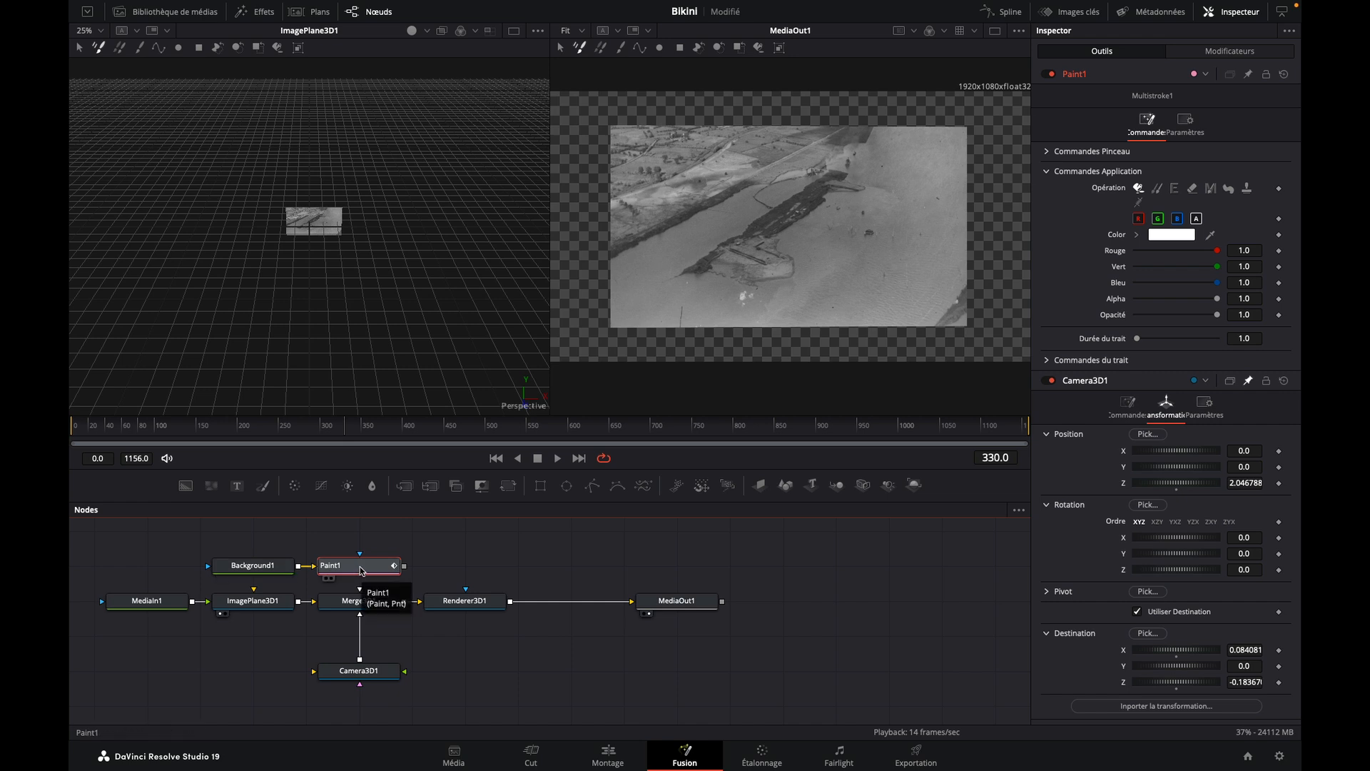
pyautogui.press('1')
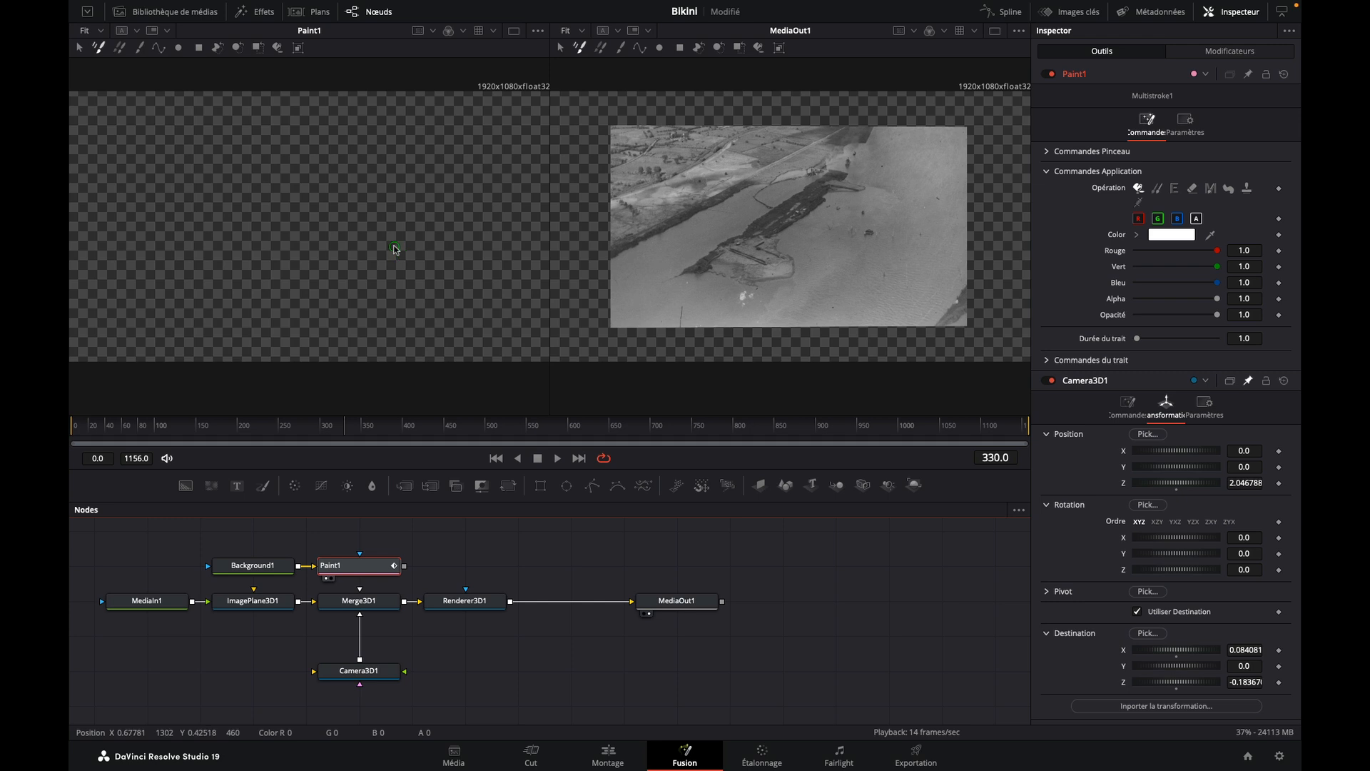
# Draw a straight diagonal polyline stroke from the lower left to the upper right of the Paint1 canvas.
pyautogui.click(158, 48)
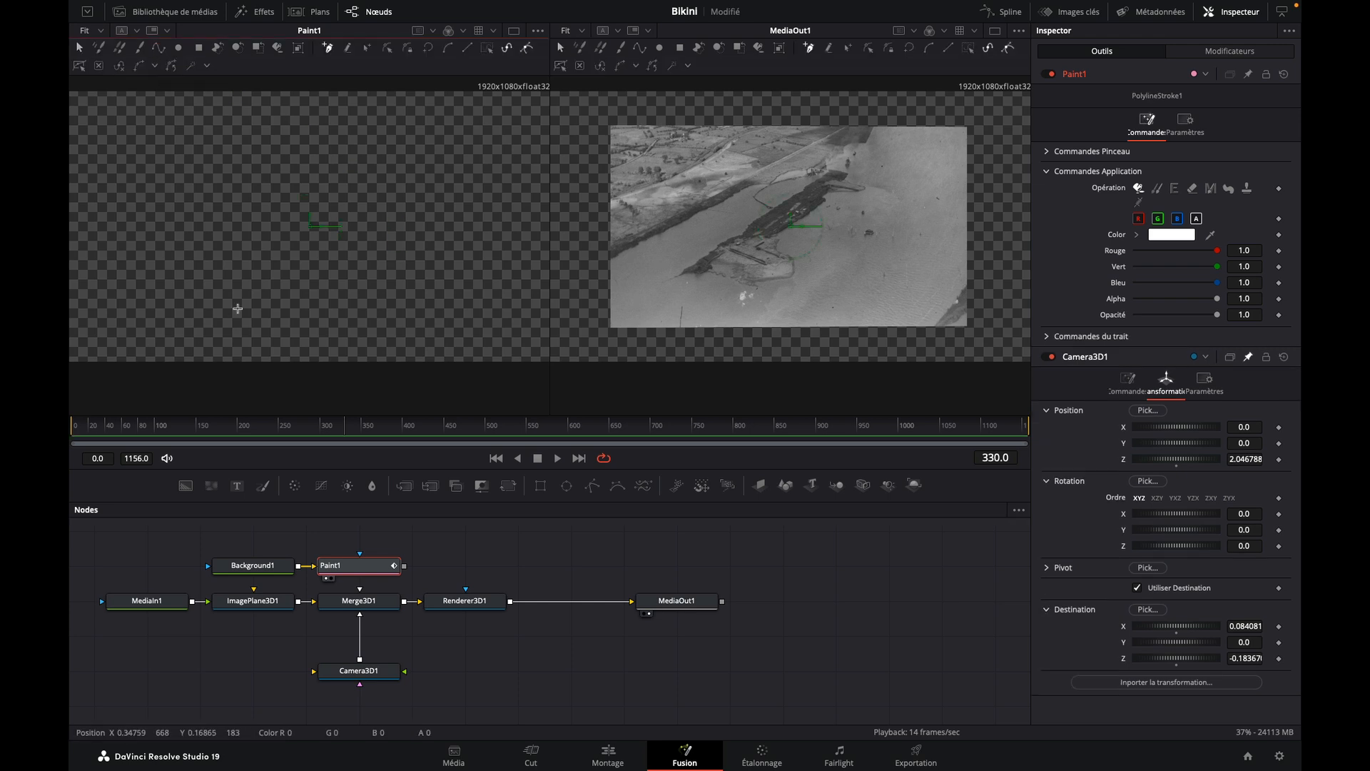
pyautogui.click(205, 294)
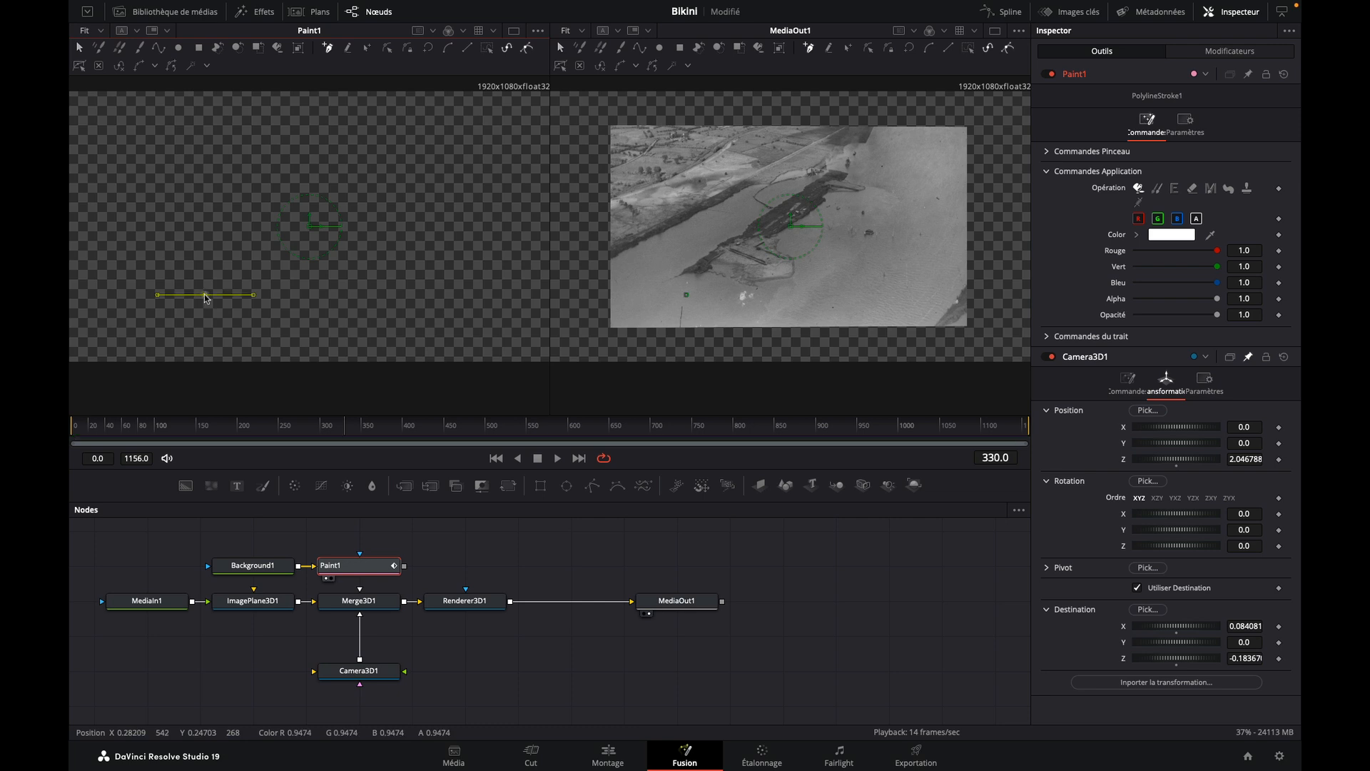
pyautogui.click(386, 179)
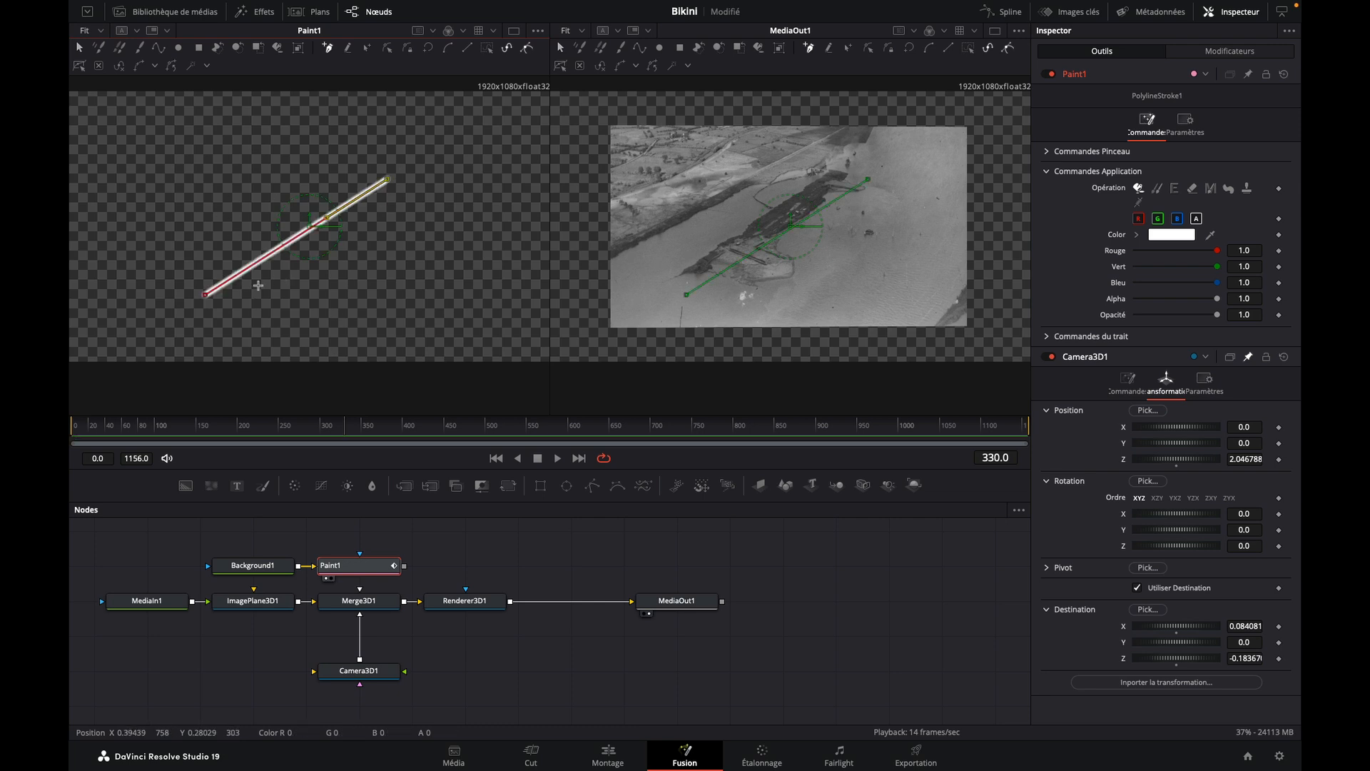
# Give the Paint1 stroke the hard circular brush shape and set its size to about 0.0063.
pyautogui.click(365, 568)
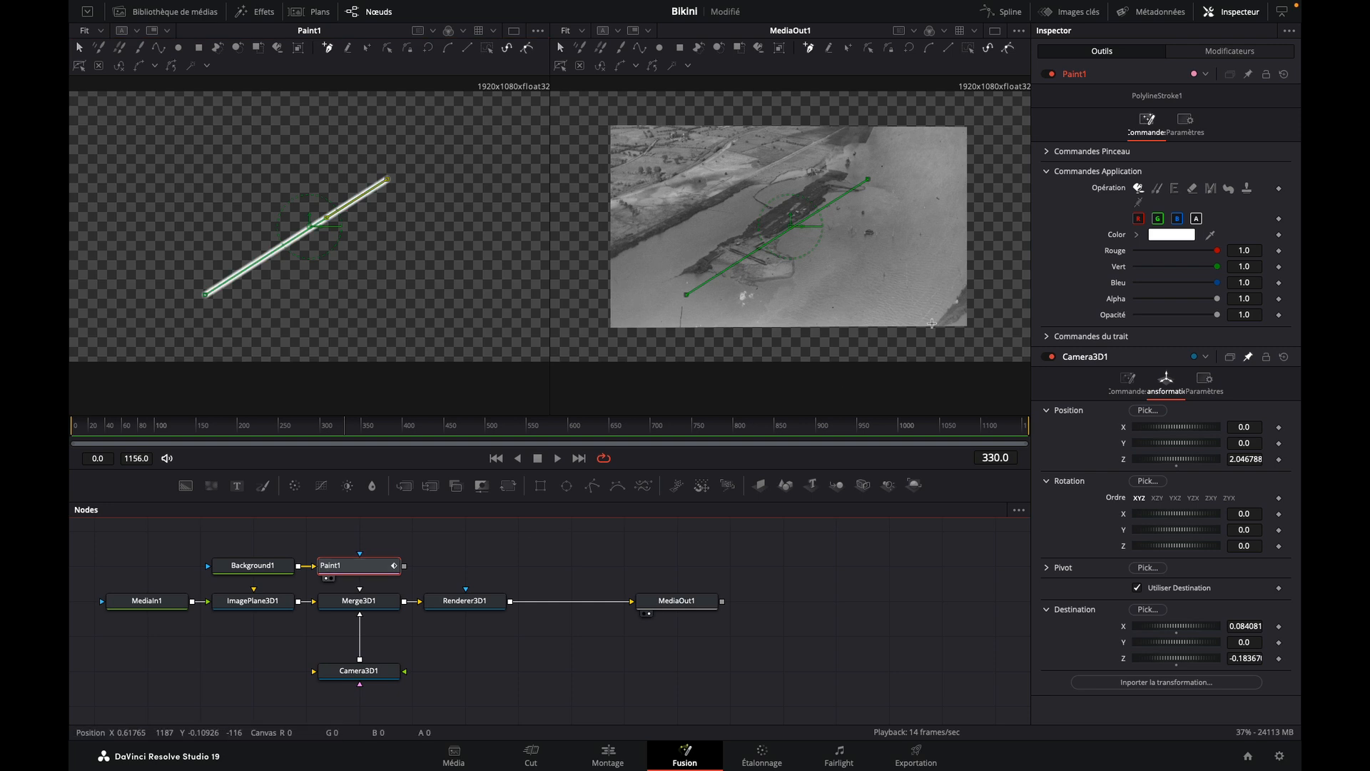
pyautogui.click(1047, 152)
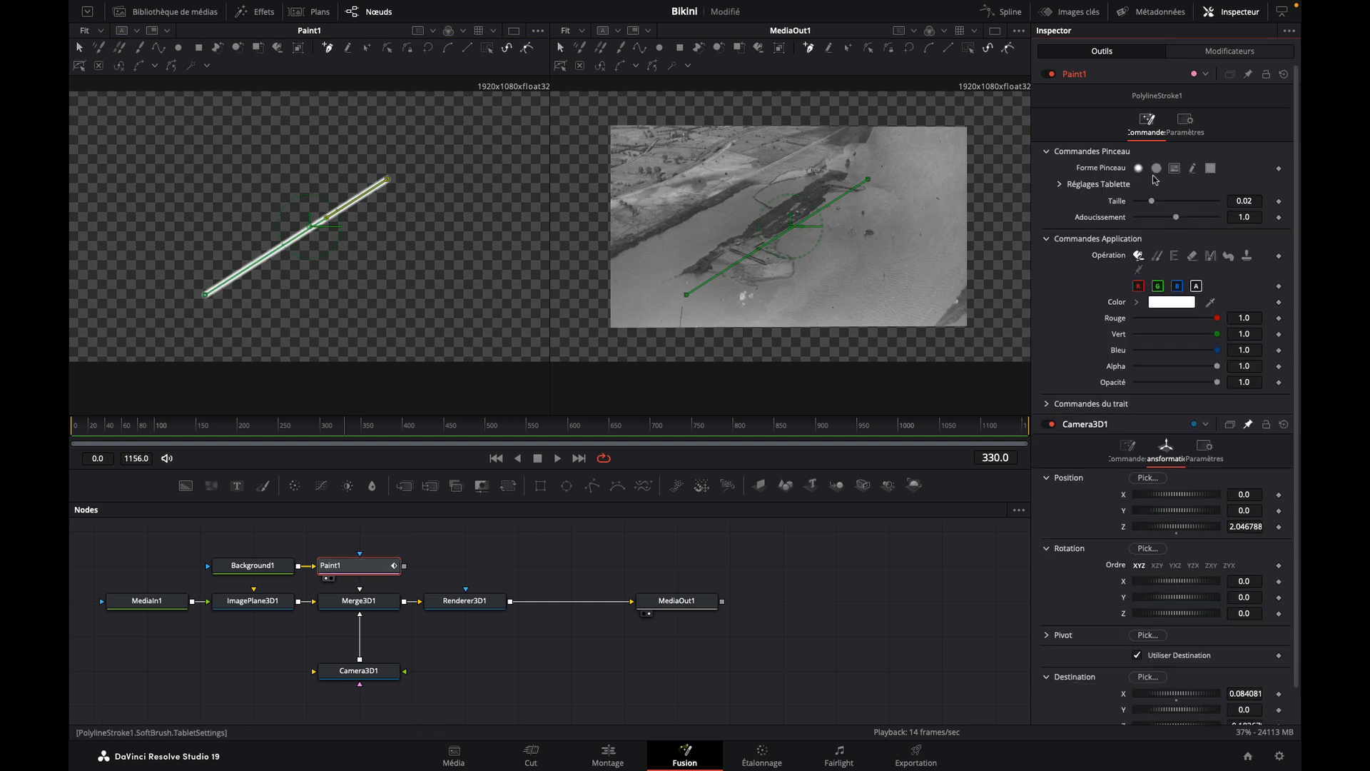
pyautogui.click(1156, 170)
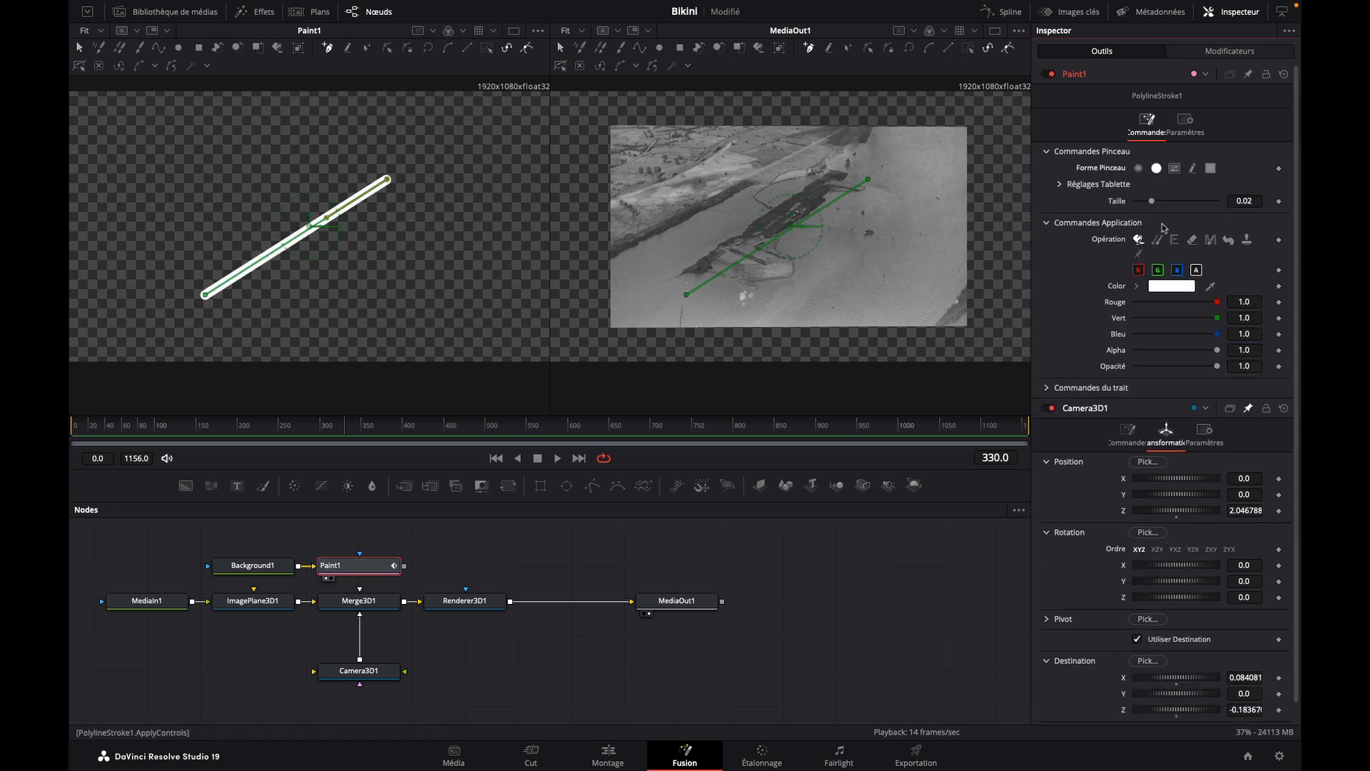
pyautogui.moveTo(1151, 203); pyautogui.dragTo(1142, 204)
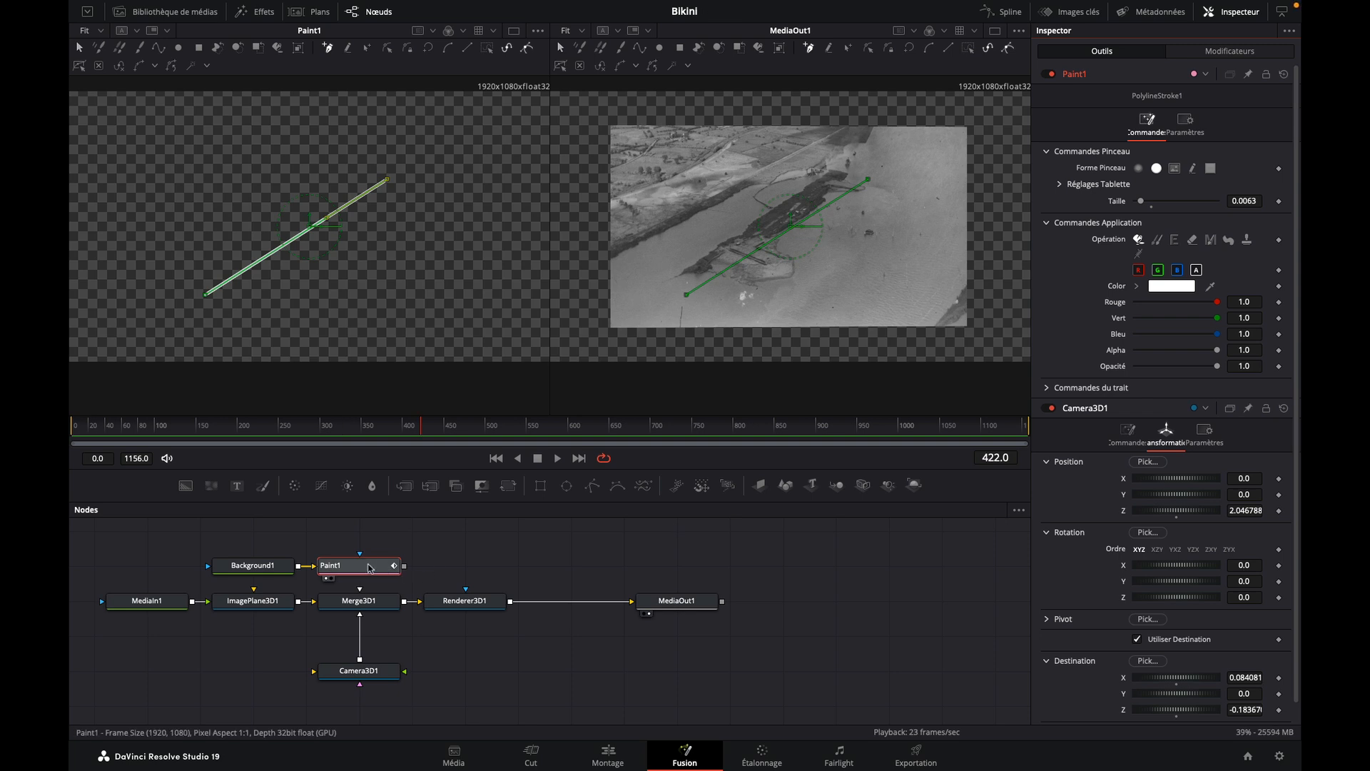
# Add an ImagePlane3D node after Paint1, connect it to Merge3D1, and show the merged scene in the 3D viewer.
pyautogui.moveTo(370, 568)
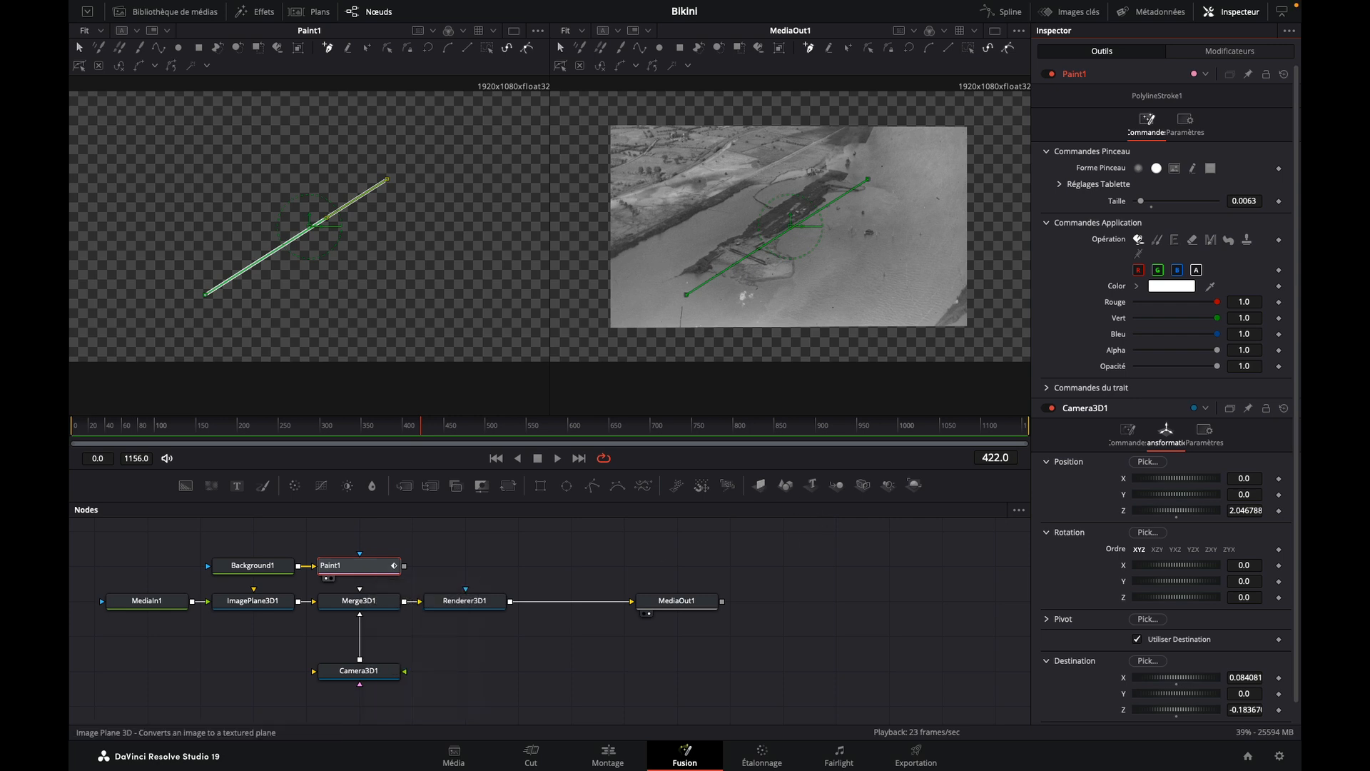
pyautogui.click(761, 487)
pyautogui.moveTo(250, 551)
pyautogui.mouseDown()
pyautogui.moveTo(398, 587)
pyautogui.moveTo(507, 588)
pyautogui.moveTo(358, 549)
pyautogui.moveTo(443, 566)
pyautogui.moveTo(360, 596)
pyautogui.mouseUp()
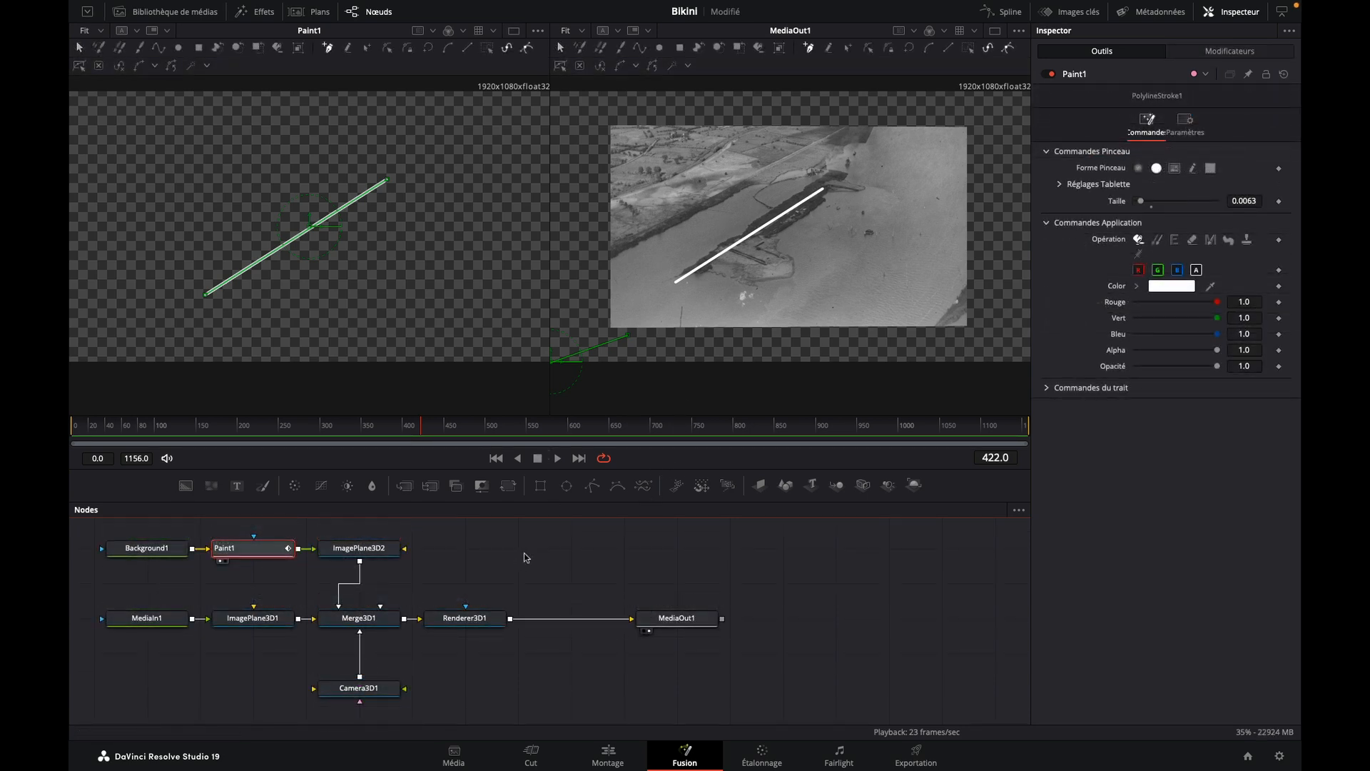
pyautogui.click(364, 625)
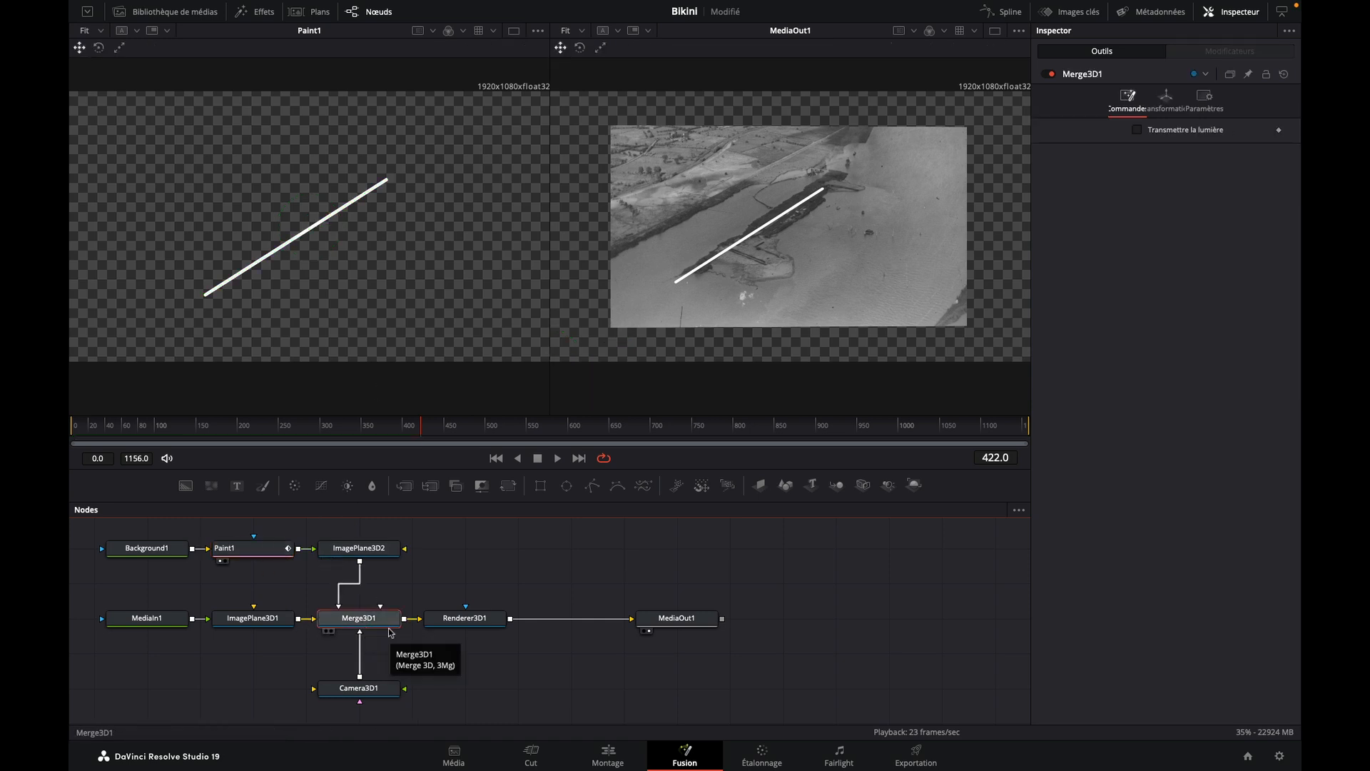
pyautogui.press('1')
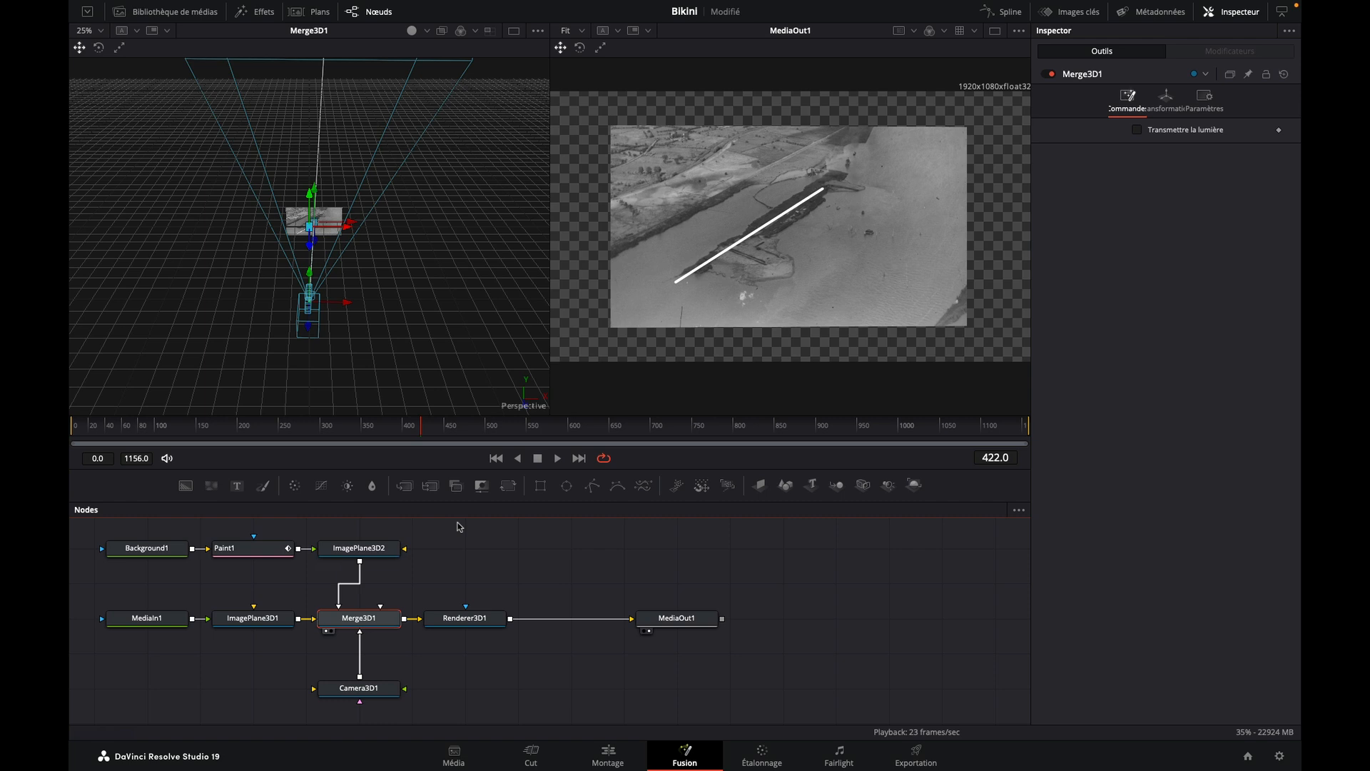
# Move Camera3D1 in the 3D scene to about X -0.093 and Z 2.167, keeping its target.
pyautogui.click(382, 693)
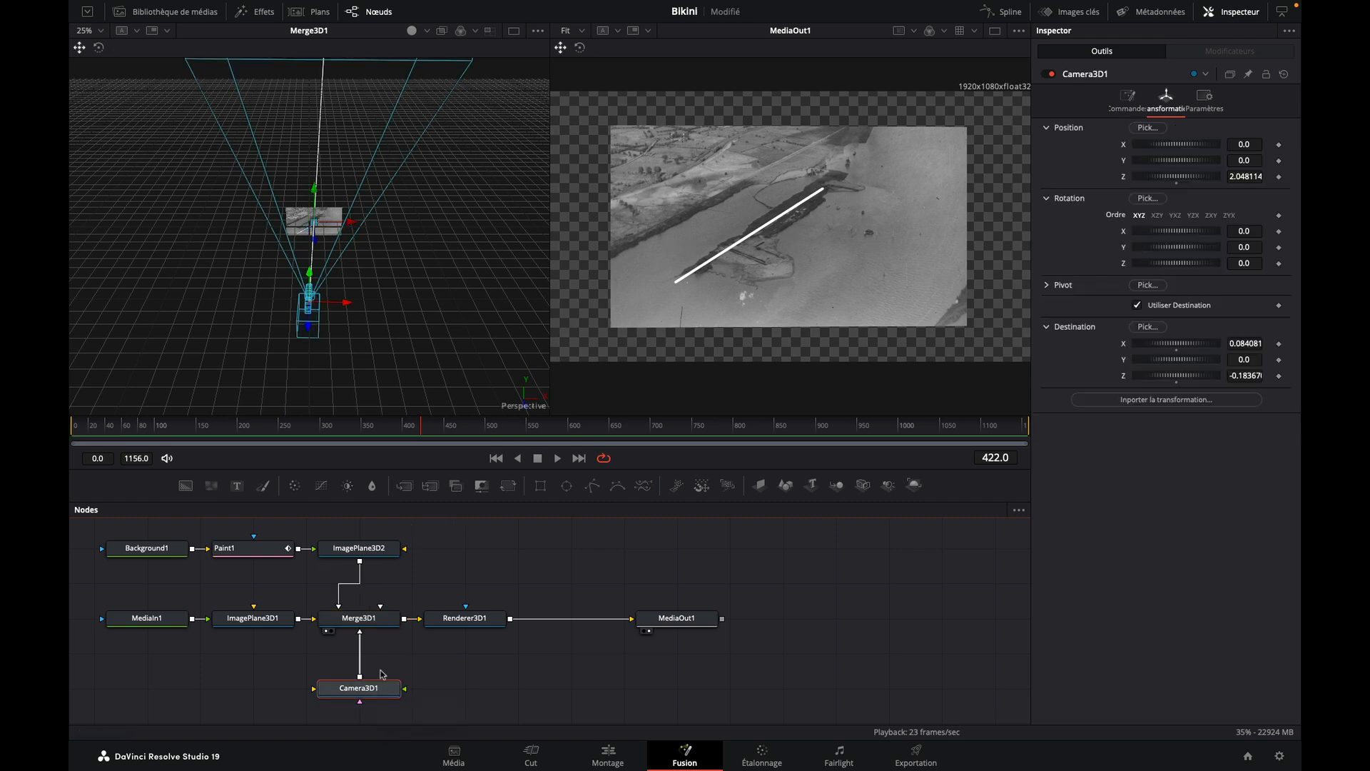
pyautogui.moveTo(346, 307); pyautogui.dragTo(364, 303)
pyautogui.moveTo(225, 318); pyautogui.dragTo(339, 325)
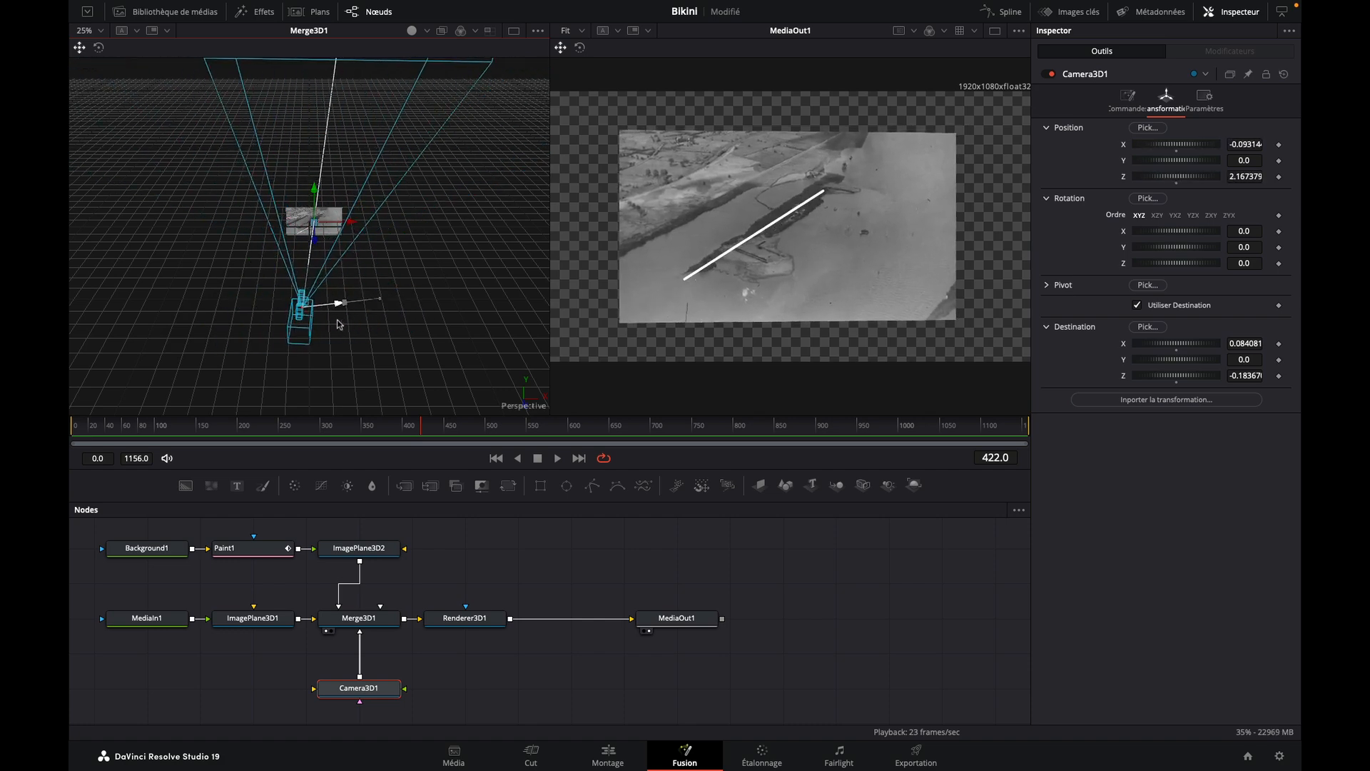
# Check the transform of ImagePlane3D1, select ImagePlane3D2, and save the project.
pyautogui.click(263, 623)
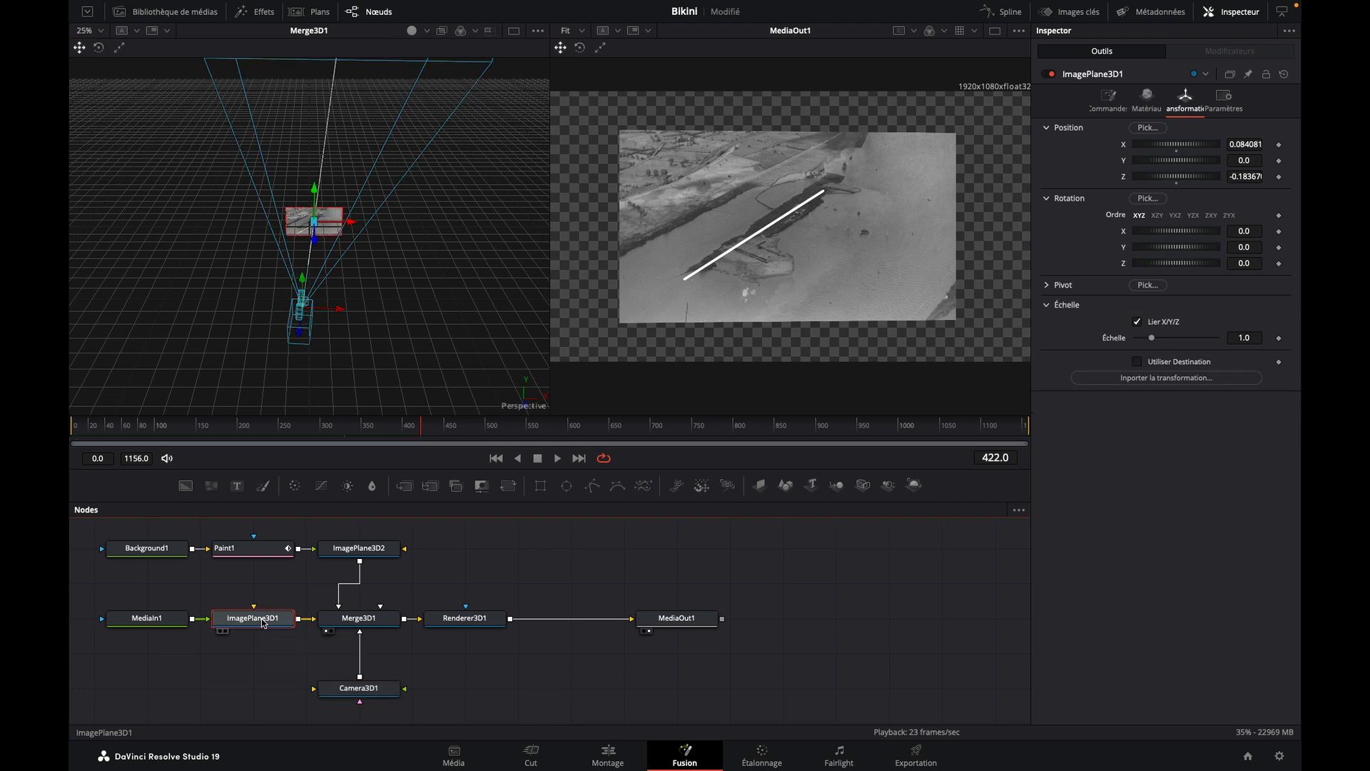
pyautogui.click(378, 556)
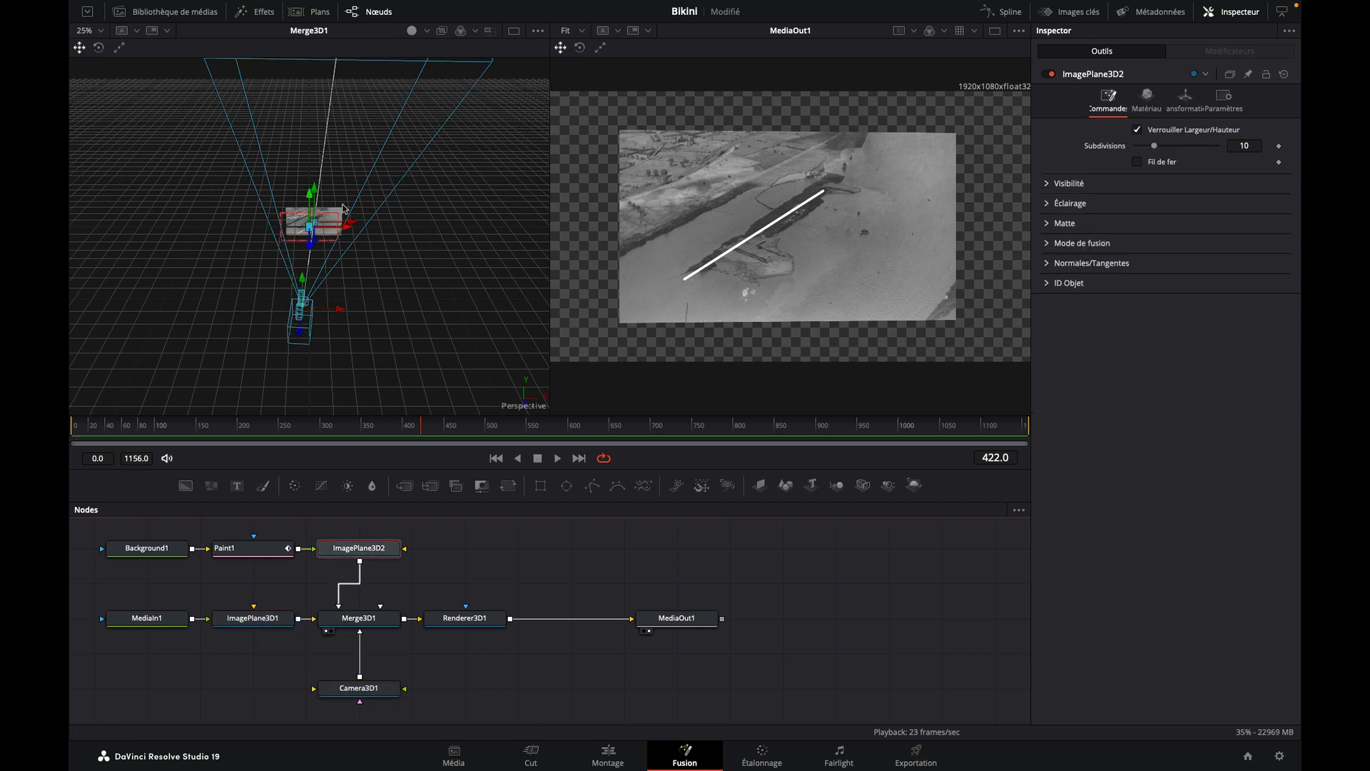
pyautogui.hotkey('ctrl', 's')
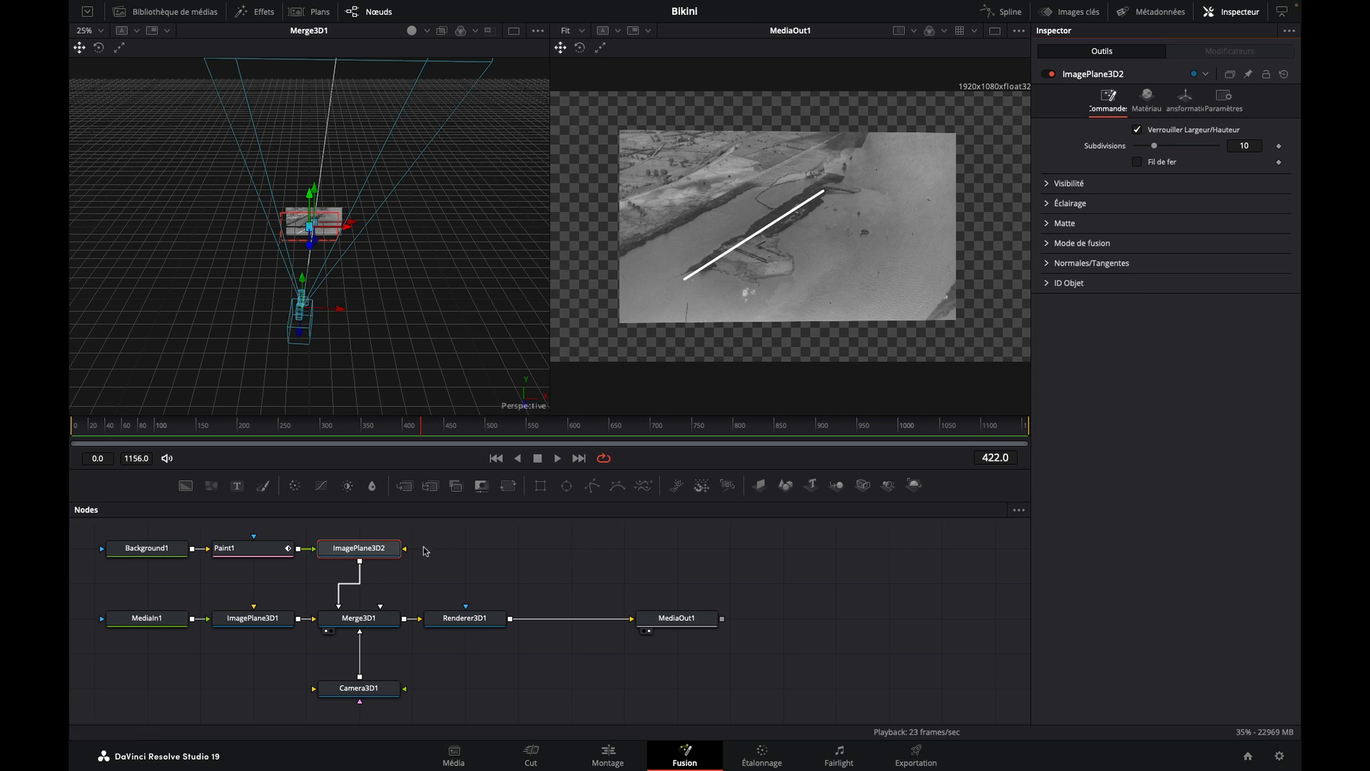
# Copy the X position of ImagePlane3D1 to ImagePlane3D2, setting it to 0.084081.
pyautogui.click(1187, 98)
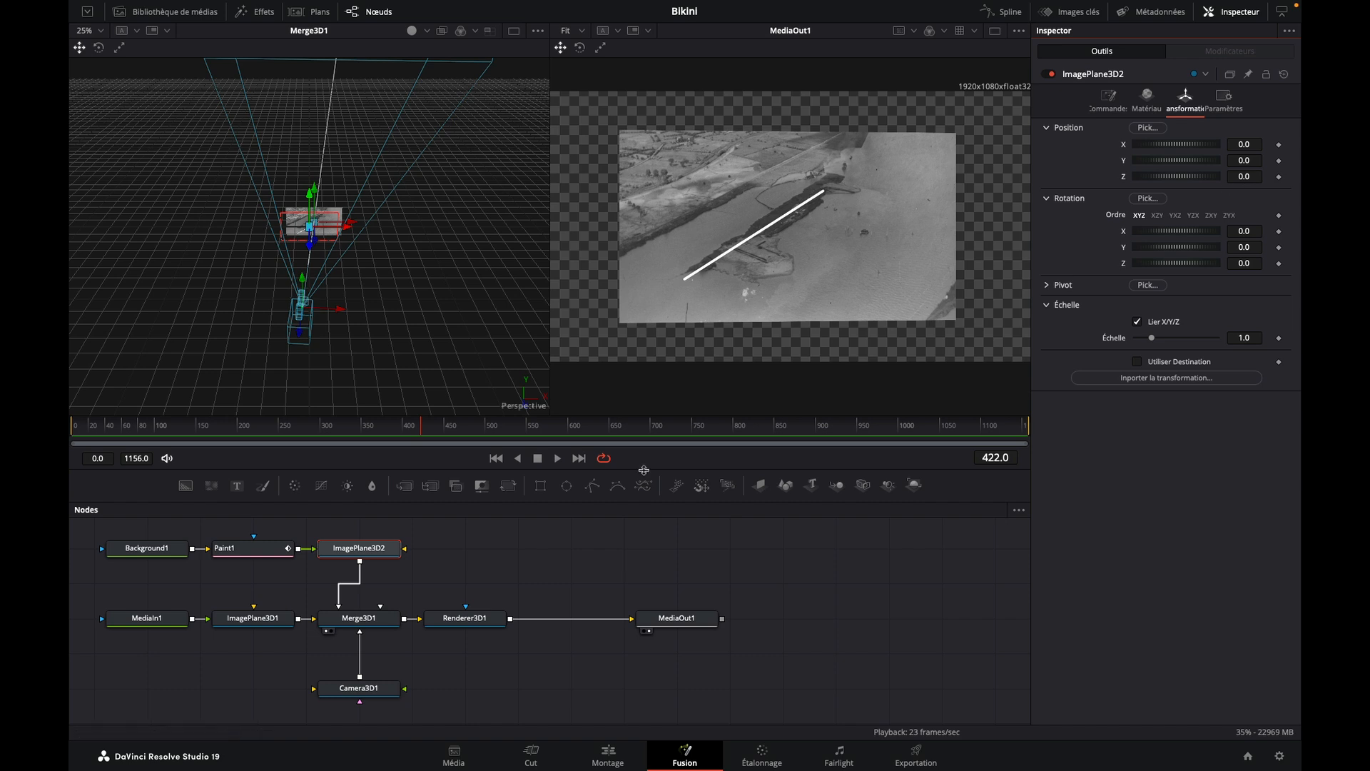
pyautogui.click(265, 621)
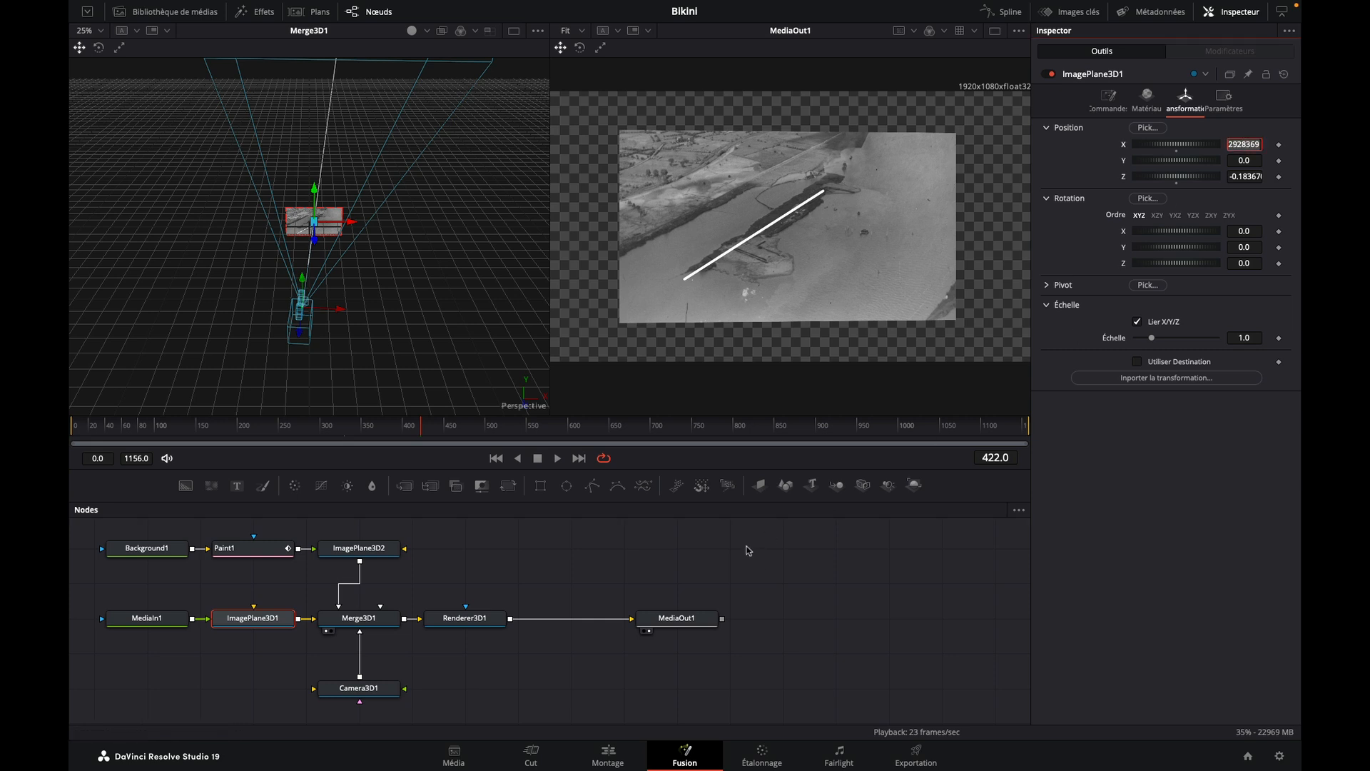
pyautogui.click(371, 557)
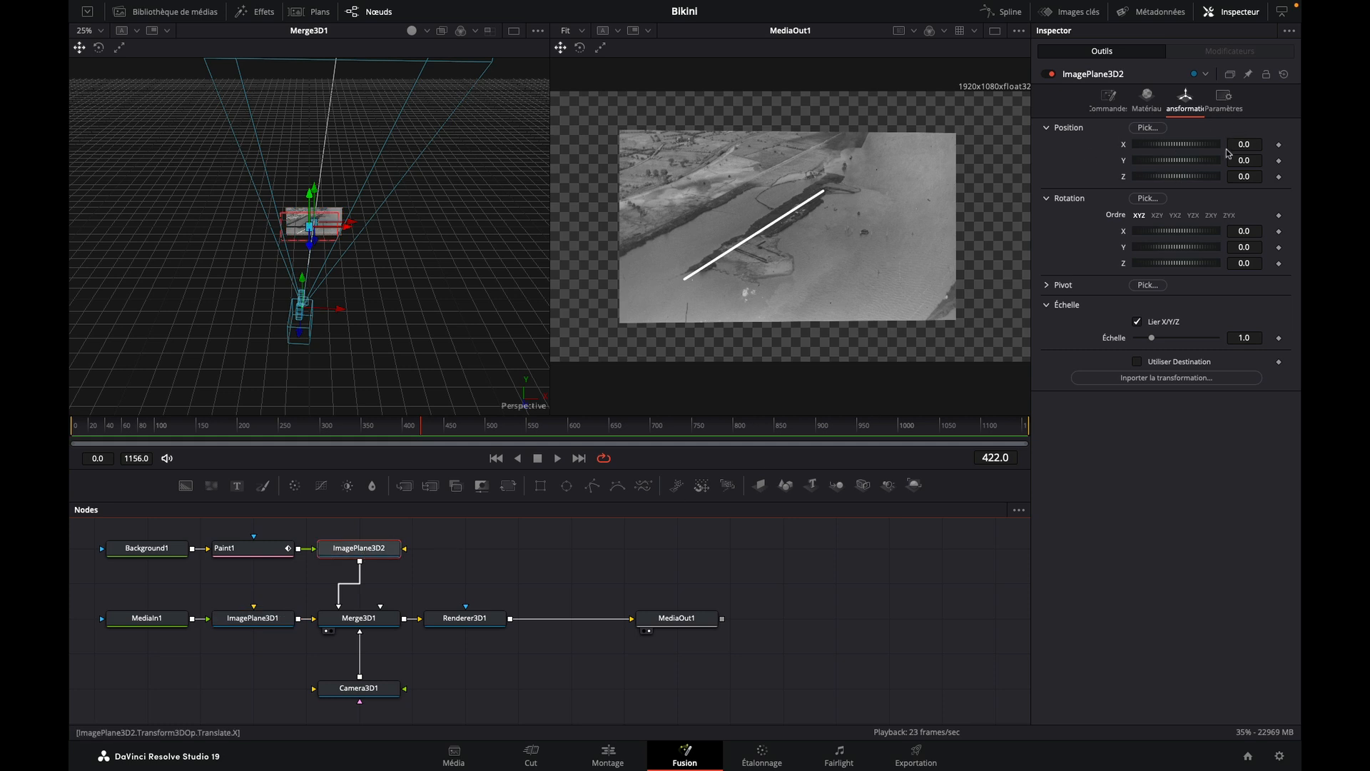
pyautogui.doubleClick(1250, 146)
pyautogui.write('0.084081')
# Copy the Z position of ImagePlane3D1 to ImagePlane3D2, setting it to about -0.18367.
pyautogui.click(253, 619)
pyautogui.doubleClick(1245, 177)
pyautogui.click(359, 548)
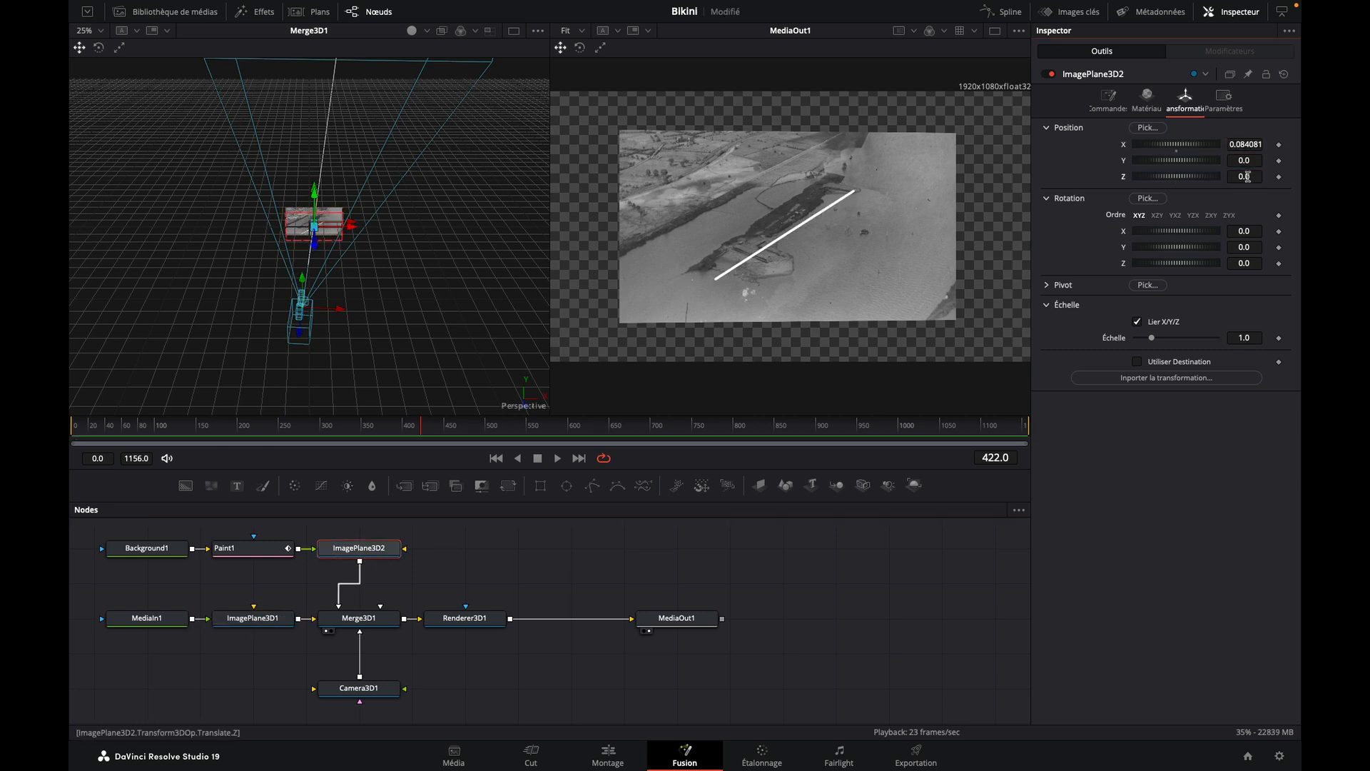
pyautogui.doubleClick(1245, 177)
pyautogui.press('super+v')
pyautogui.press('Tab')
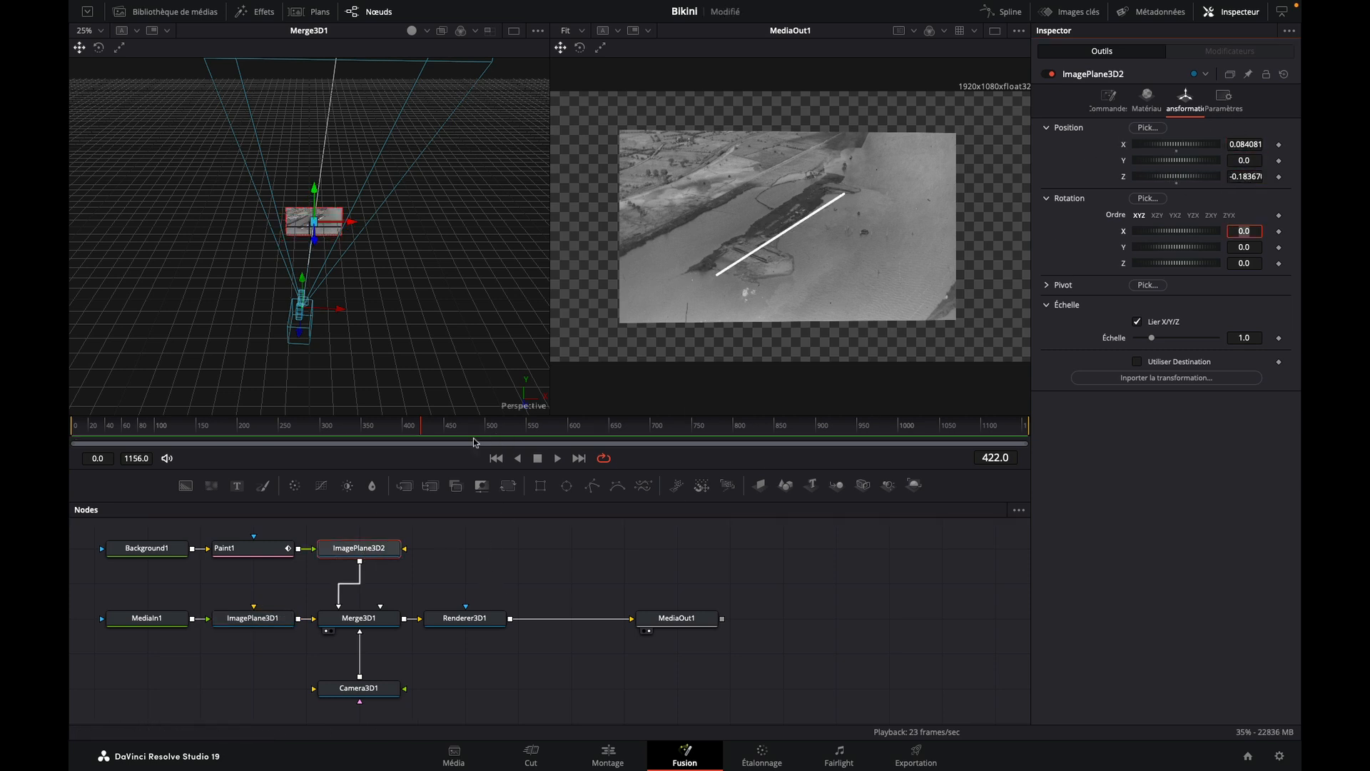
# Move Camera3D1 sideways along the X axis in the negative direction in the 3D scene.
pyautogui.click(376, 690)
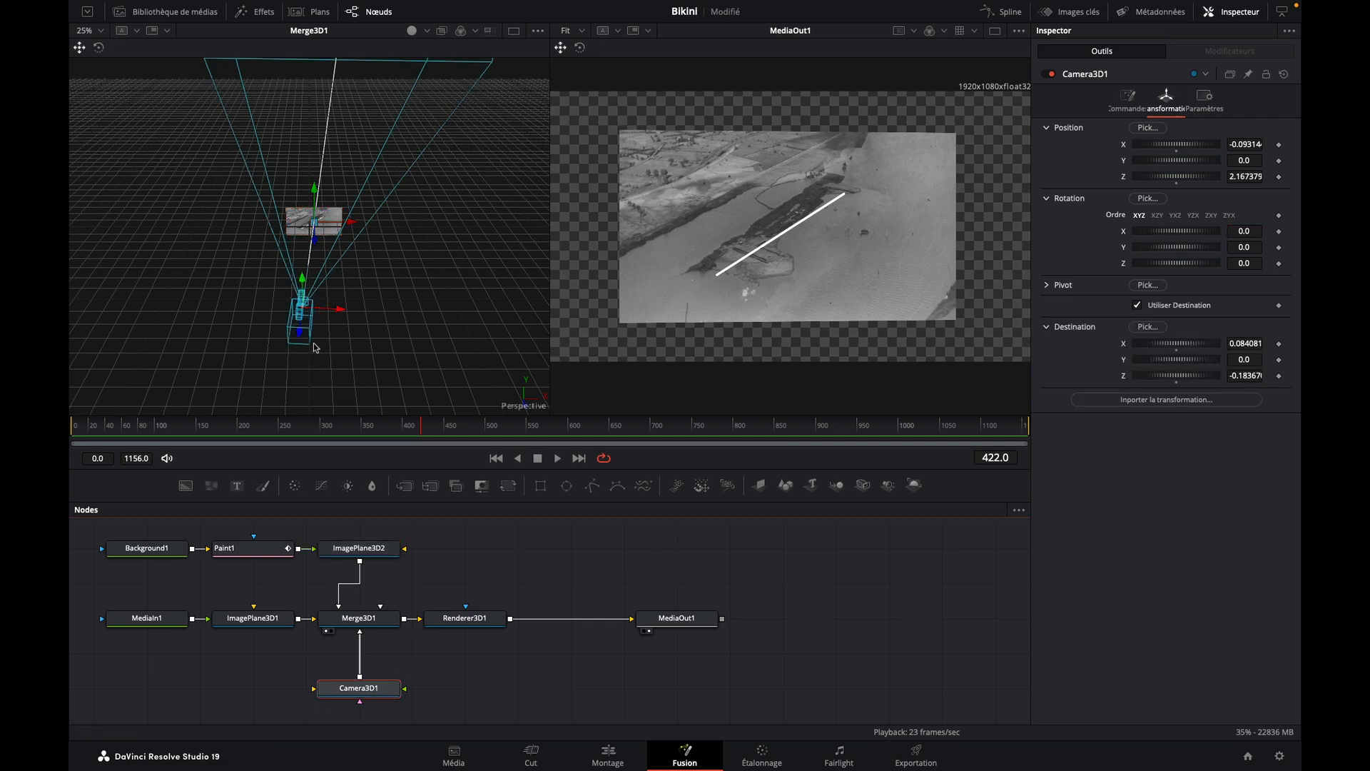
pyautogui.moveTo(341, 311); pyautogui.dragTo(292, 310)
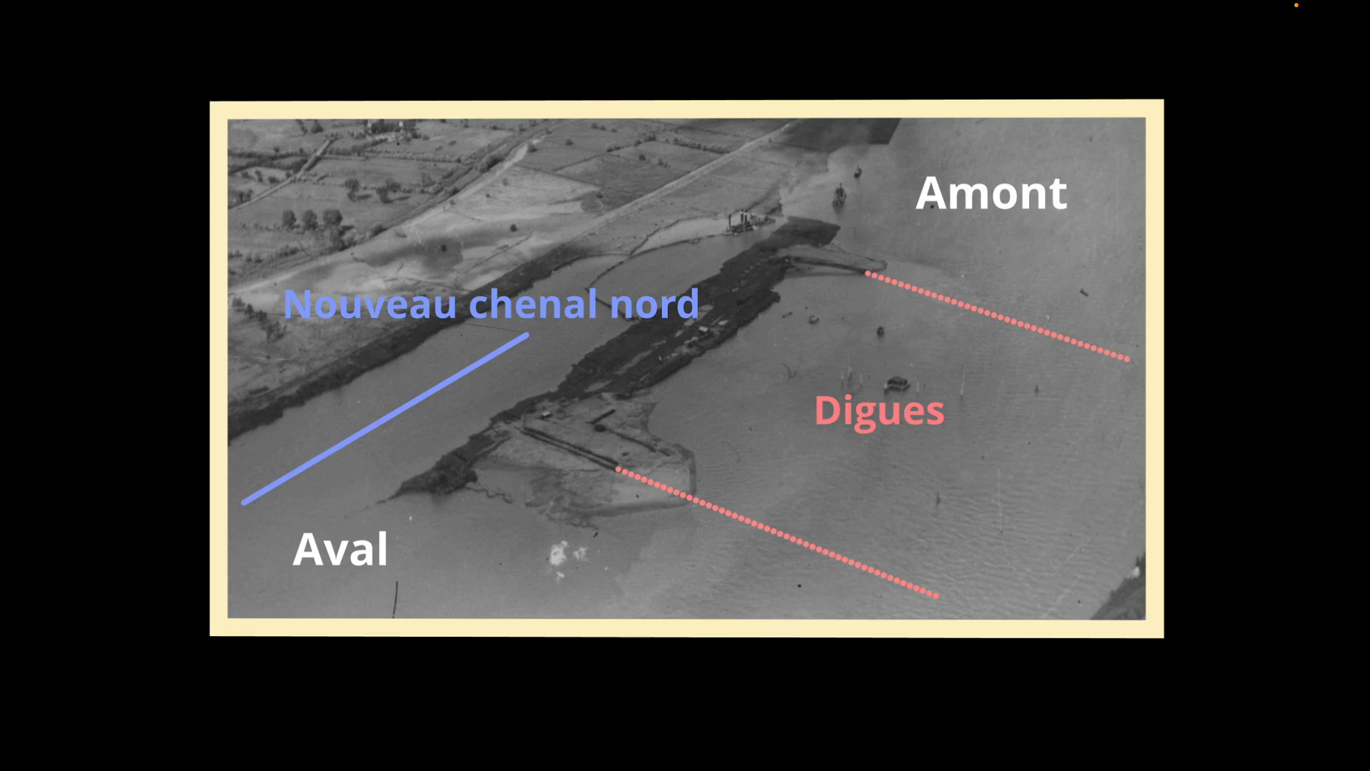
pyautogui.moveTo(531, 727)
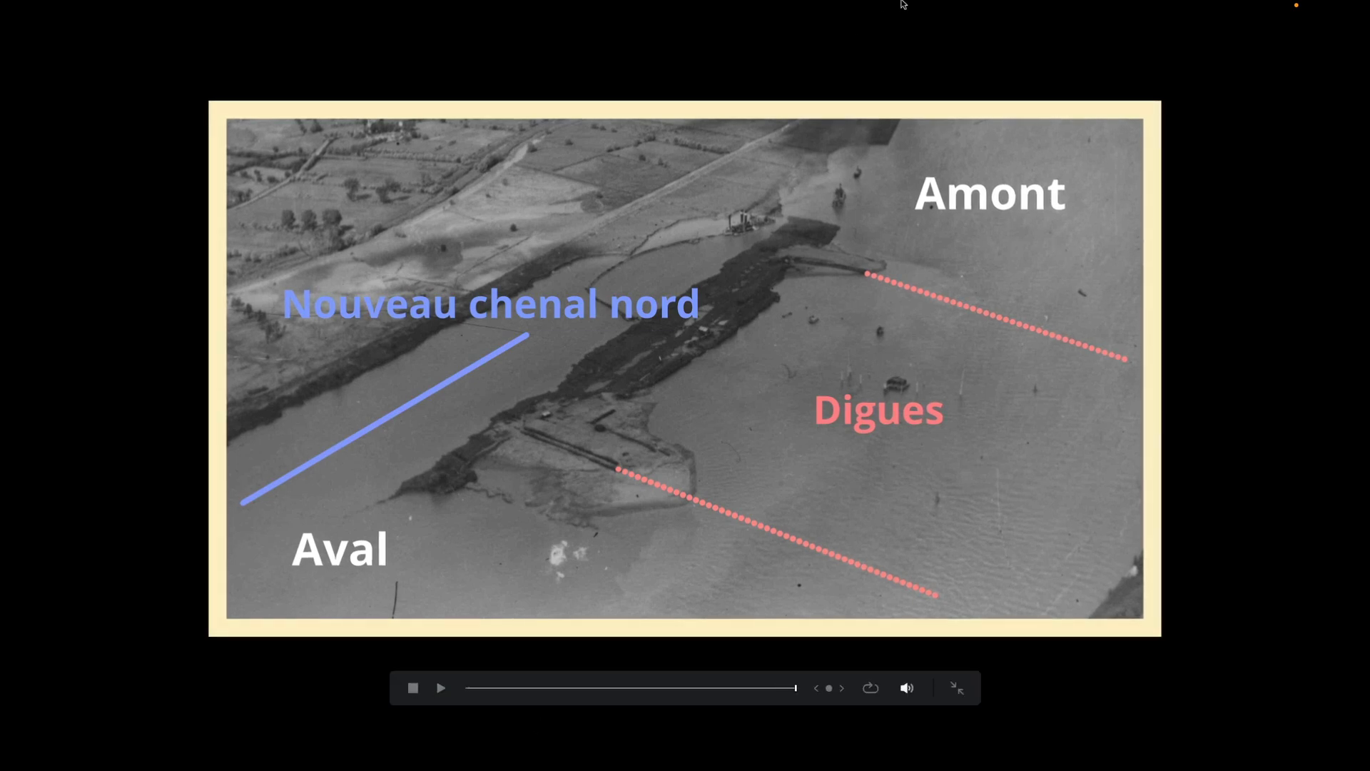
pyautogui.moveTo(927, 9)
pyautogui.click(992, 9)
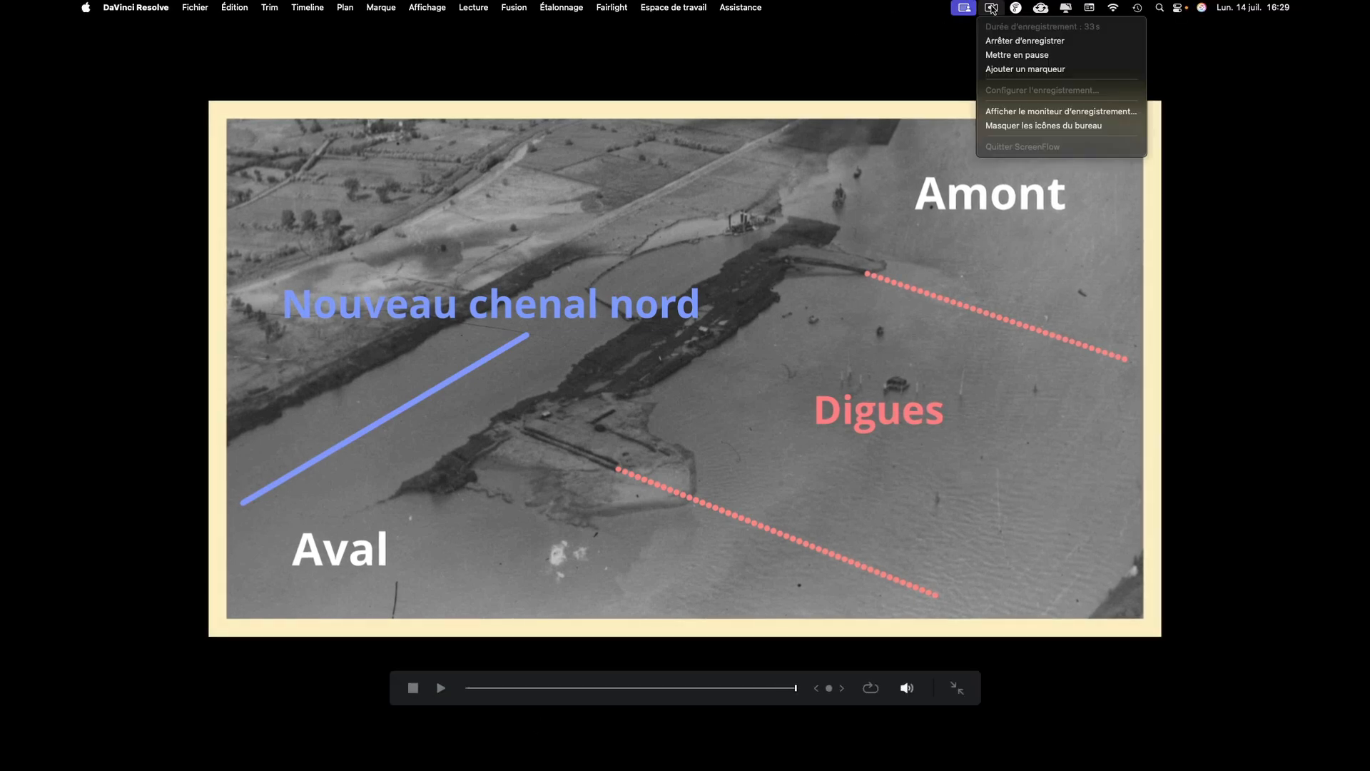